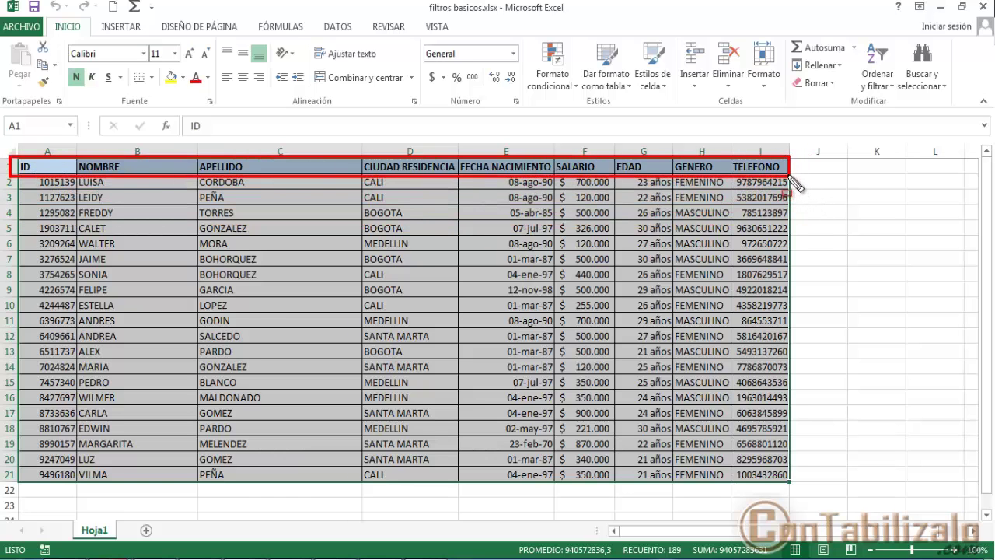
Step: Insert a blank column before FECHA NACIMIENTO and undo the insertion
key(Escape)
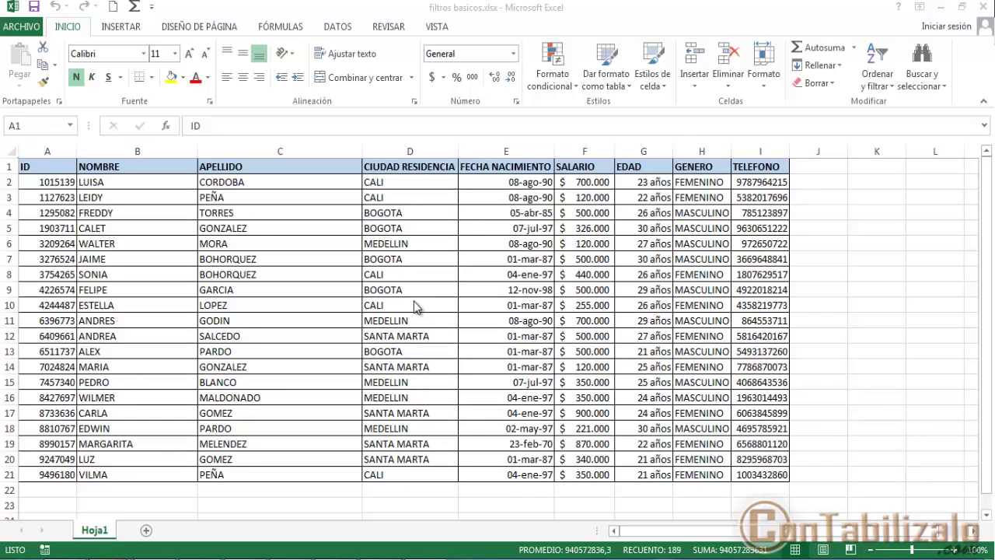
click(518, 147)
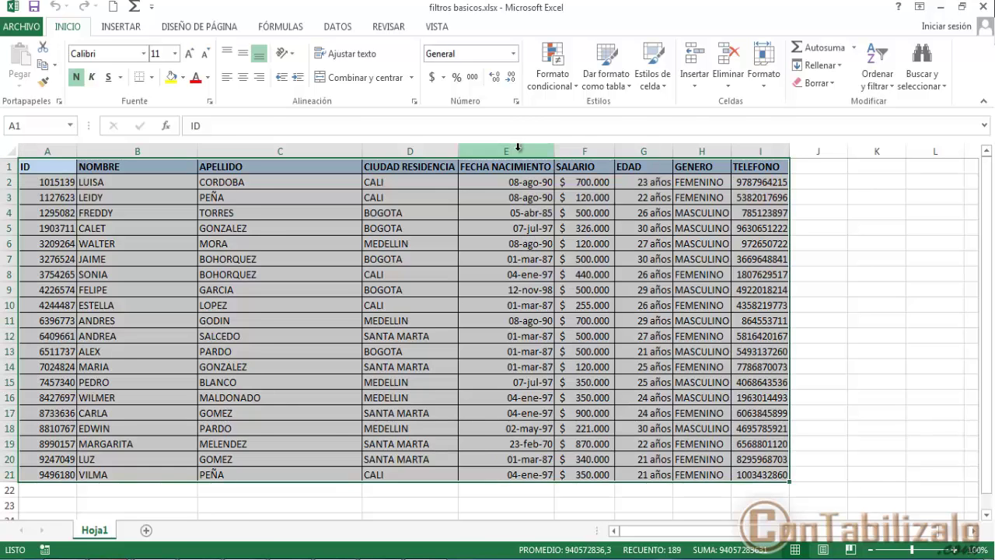
key(ctrl+plus)
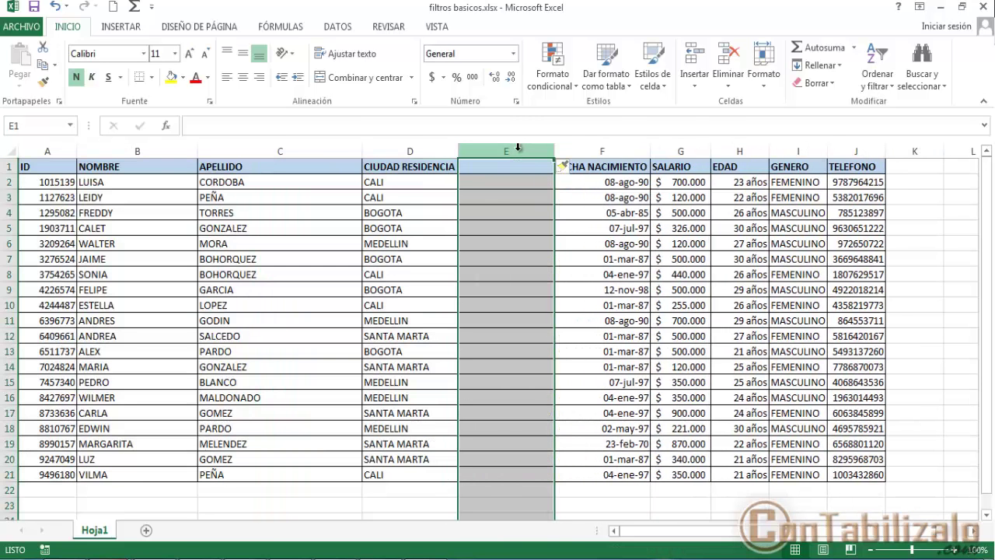
key(ctrl+z)
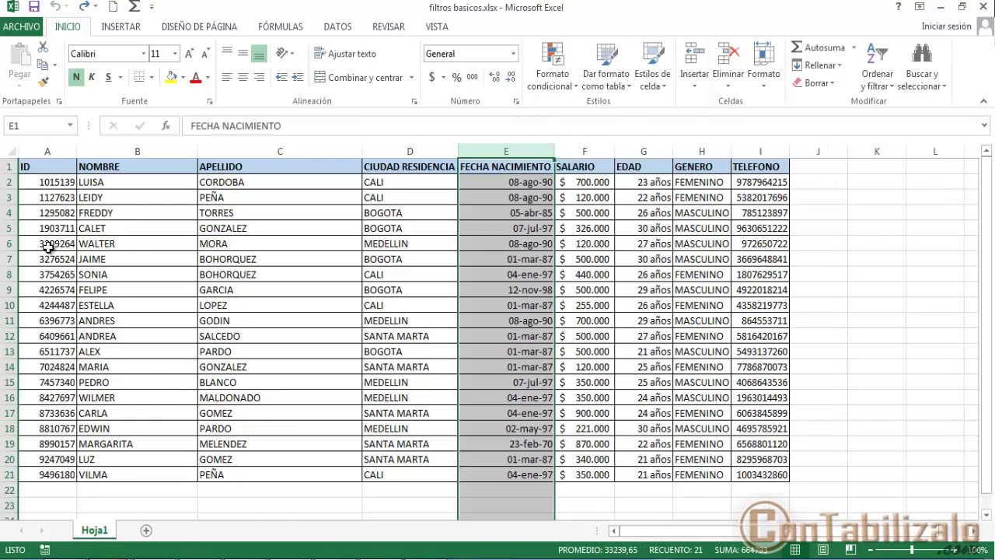
Step: Insert two blank rows above row 5 of the table and undo both insertions
click(3, 227)
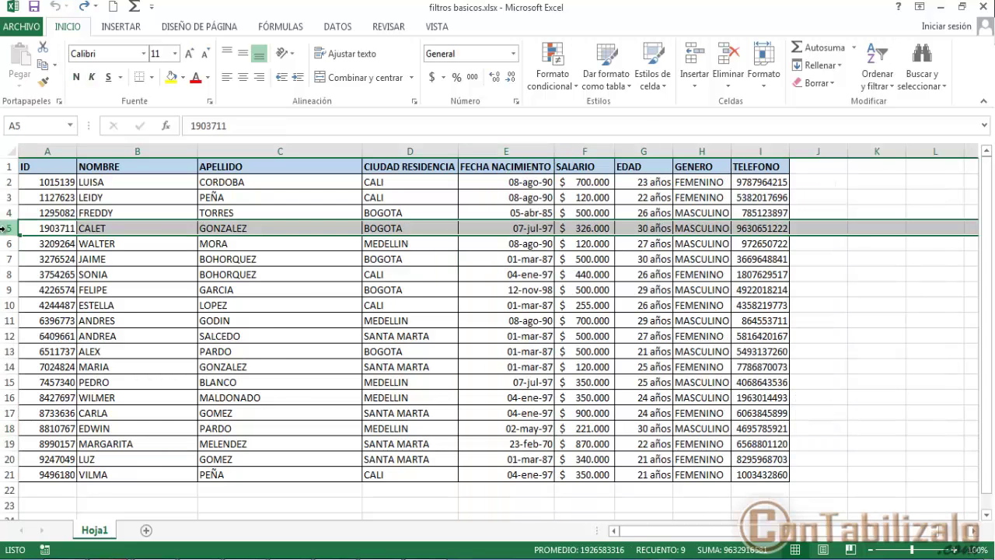
key(ctrl+plus)
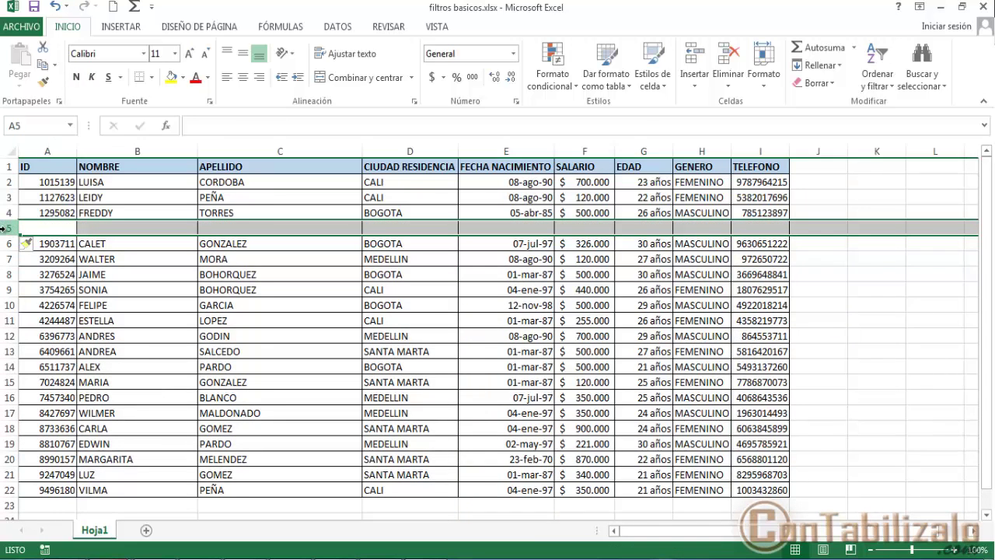
key(ctrl+plus)
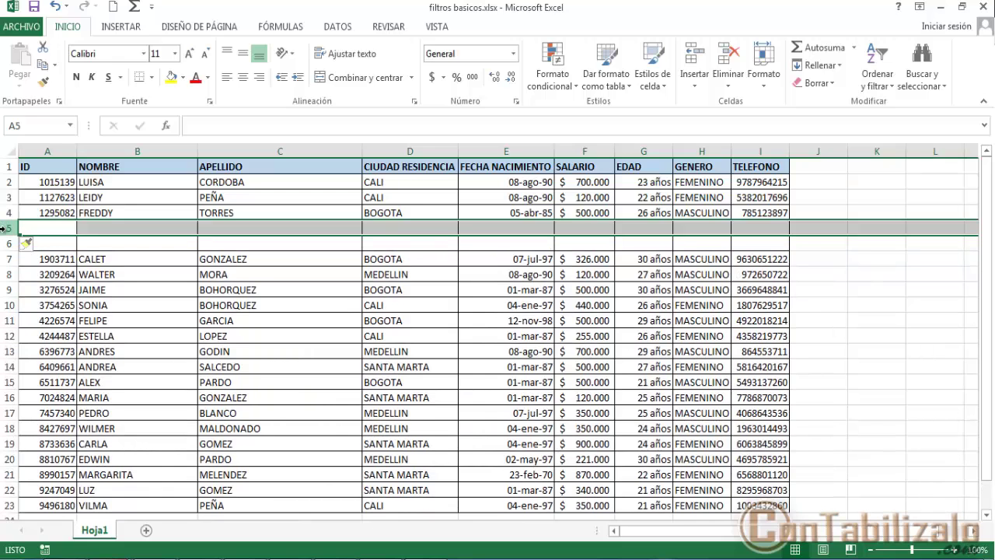
key(ctrl+z)
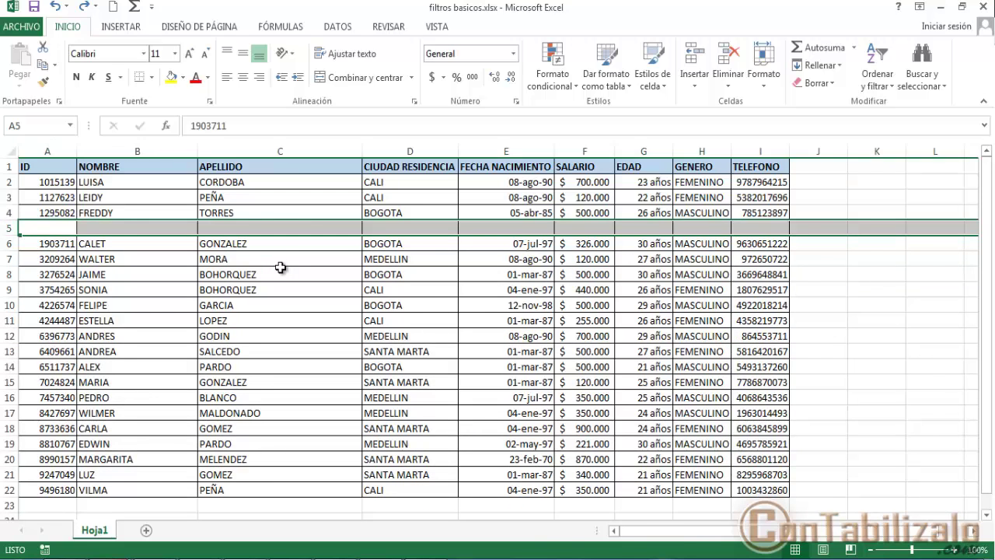
key(ctrl+z)
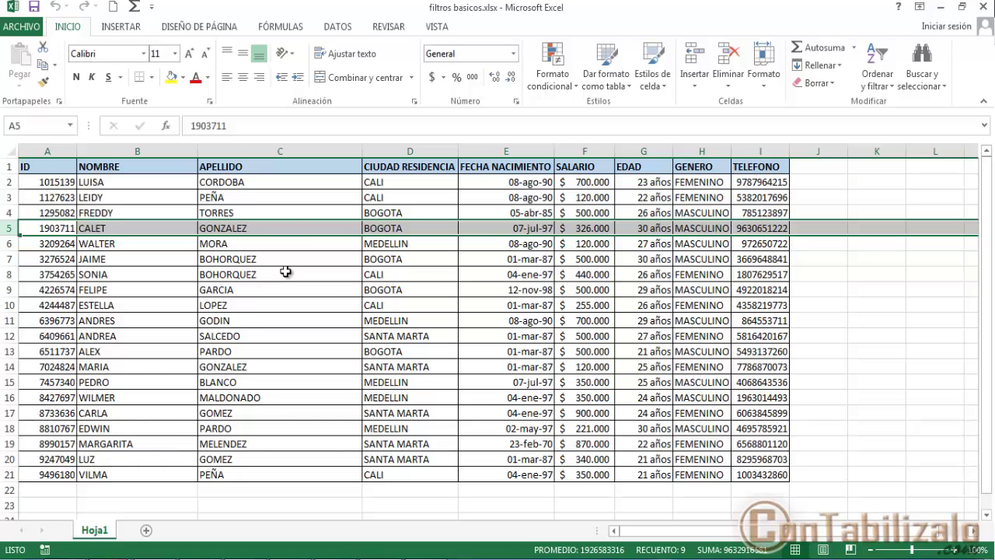
Step: Highlight the data cells of the FECHA NACIMIENTO, SALARIO and EDAD columns, rows 2 to 21, to examine their data types
click(517, 214)
drag(517, 182, 508, 443)
drag(584, 181, 595, 471)
drag(642, 187, 544, 468)
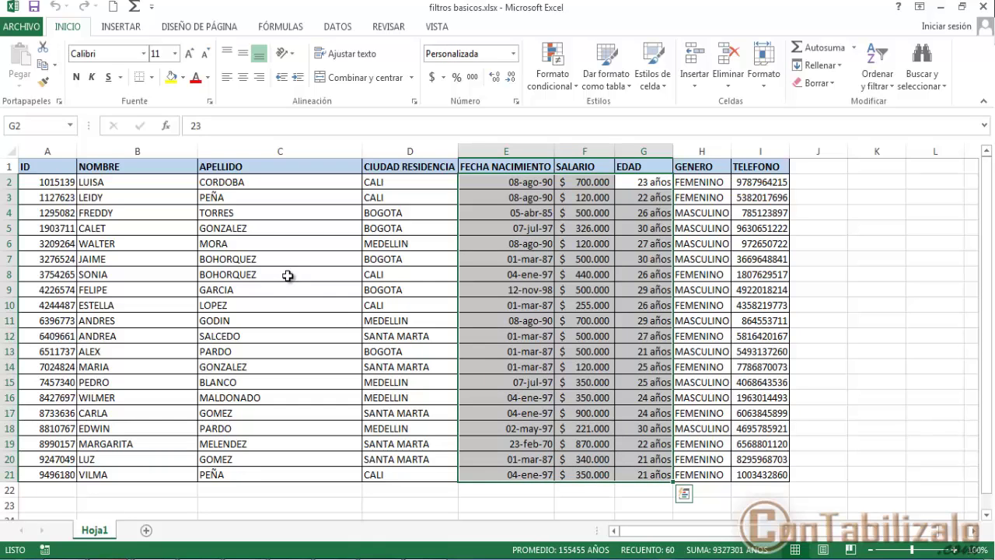
Step: Turn on the filter for the data table, starting from cell D5 in the CIUDAD RESIDENCIA column
click(413, 215)
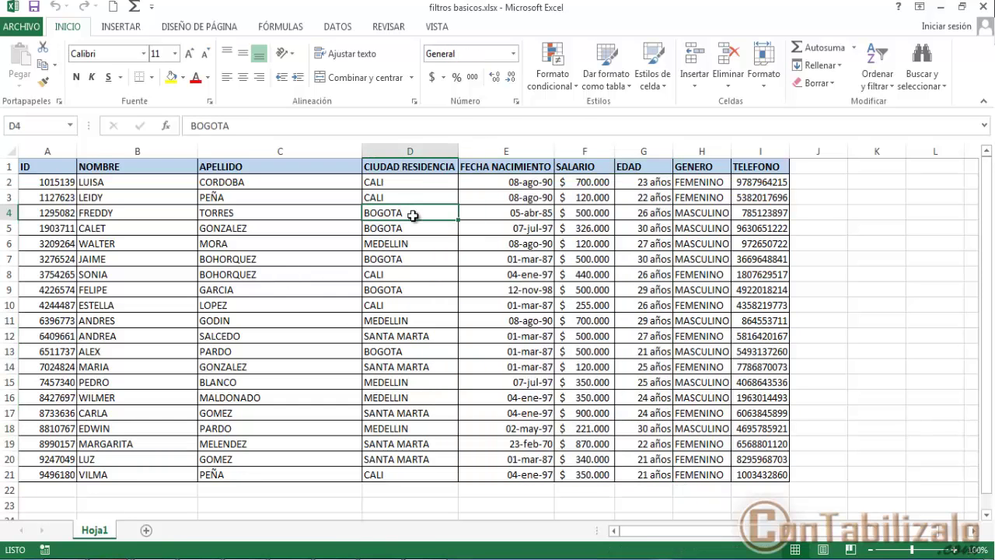
click(498, 227)
click(408, 227)
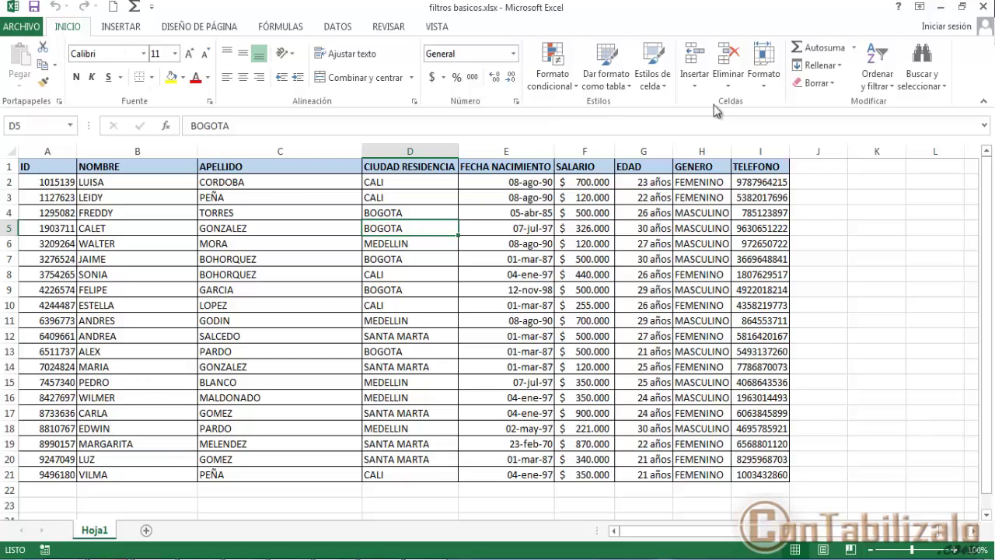
click(878, 80)
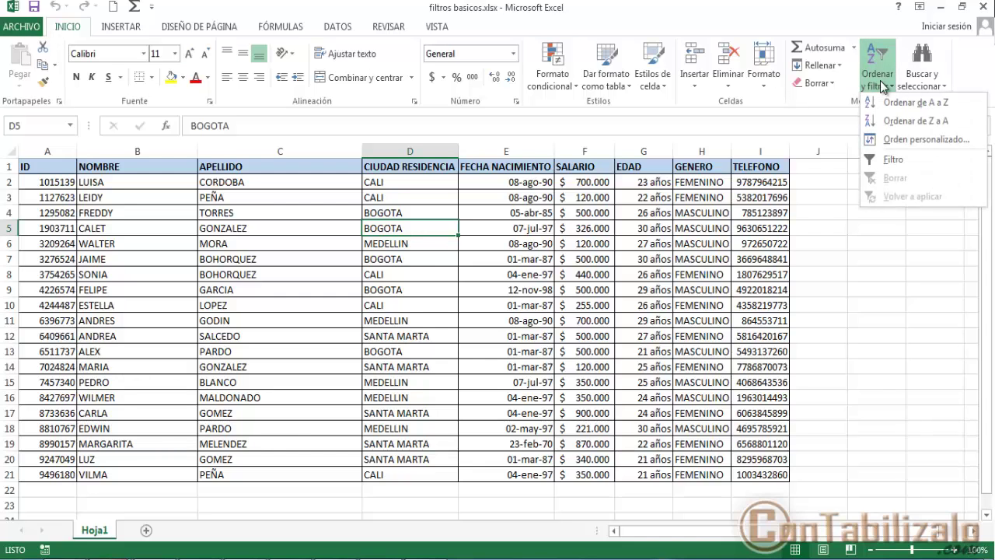
click(893, 162)
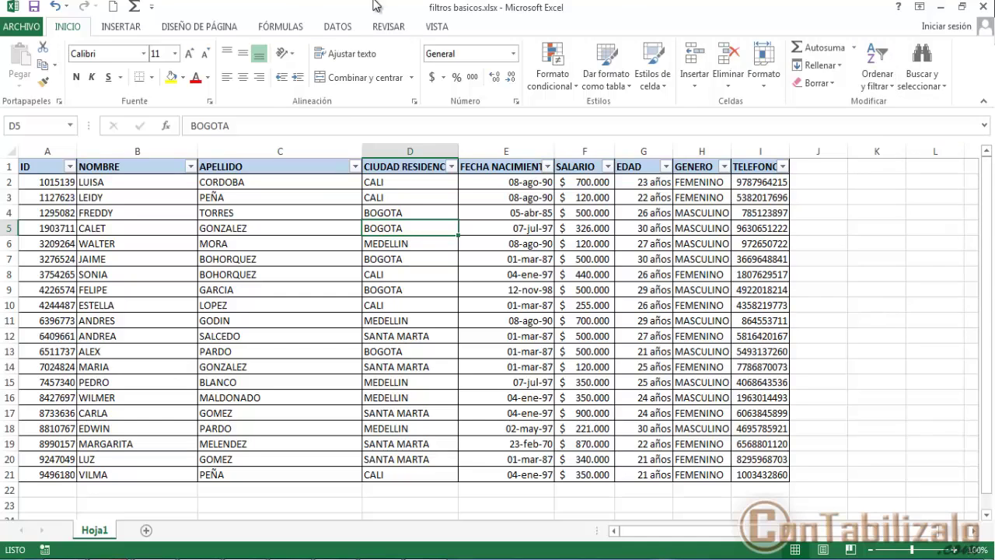
Step: Toggle the table's filter off and on again using the data tools
click(339, 27)
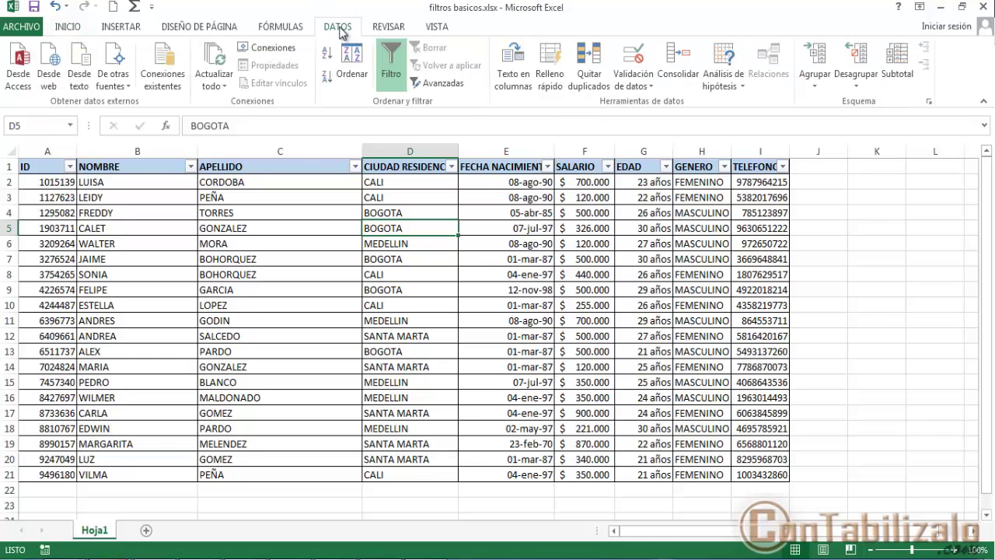
click(389, 64)
click(389, 64)
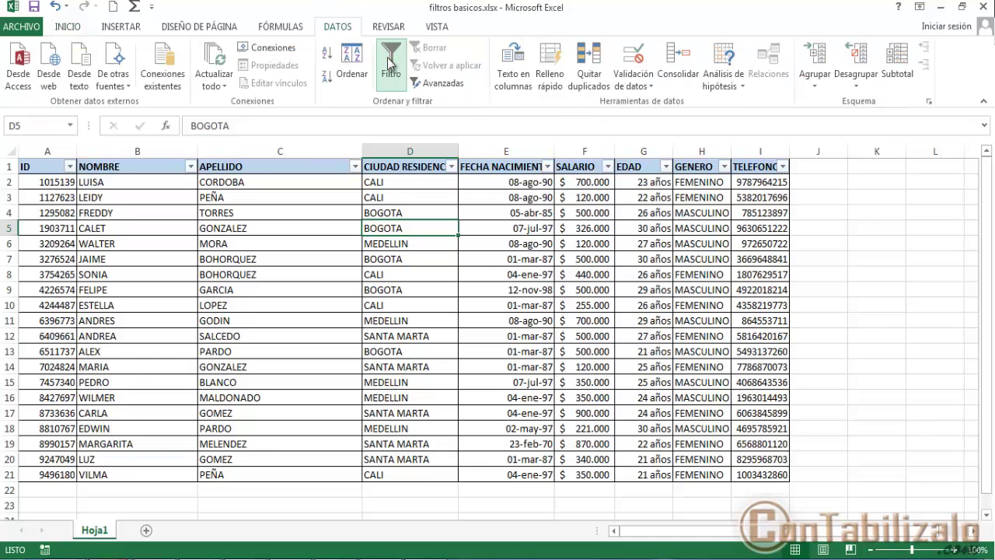
click(389, 64)
click(389, 65)
Step: Filter the SALARIO column to show only the $ 700.000 records
click(322, 187)
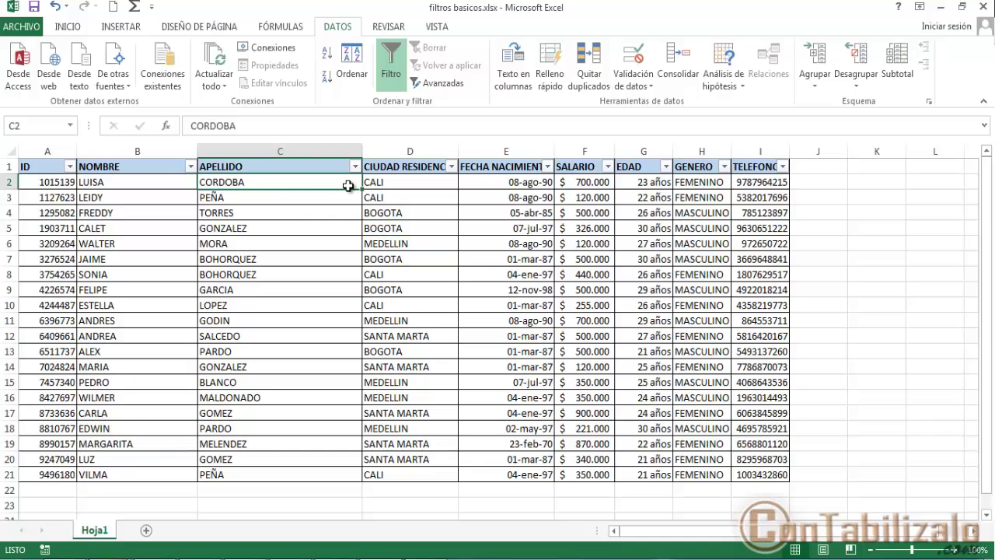
click(607, 166)
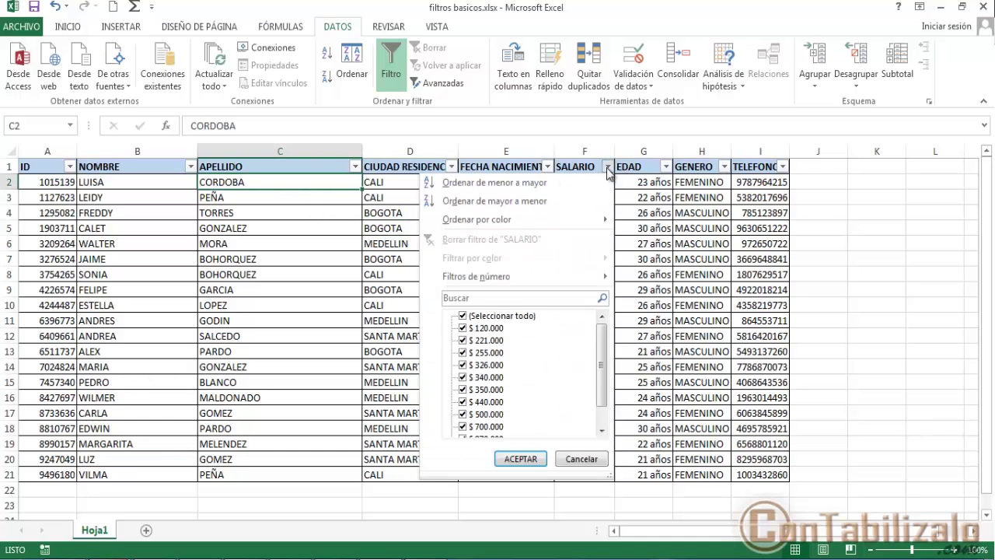
click(475, 318)
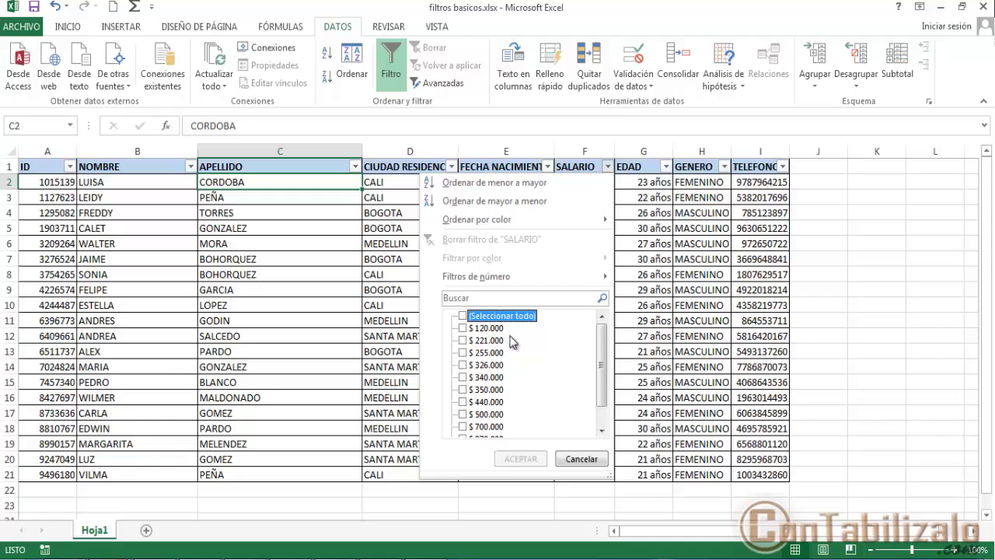
click(463, 426)
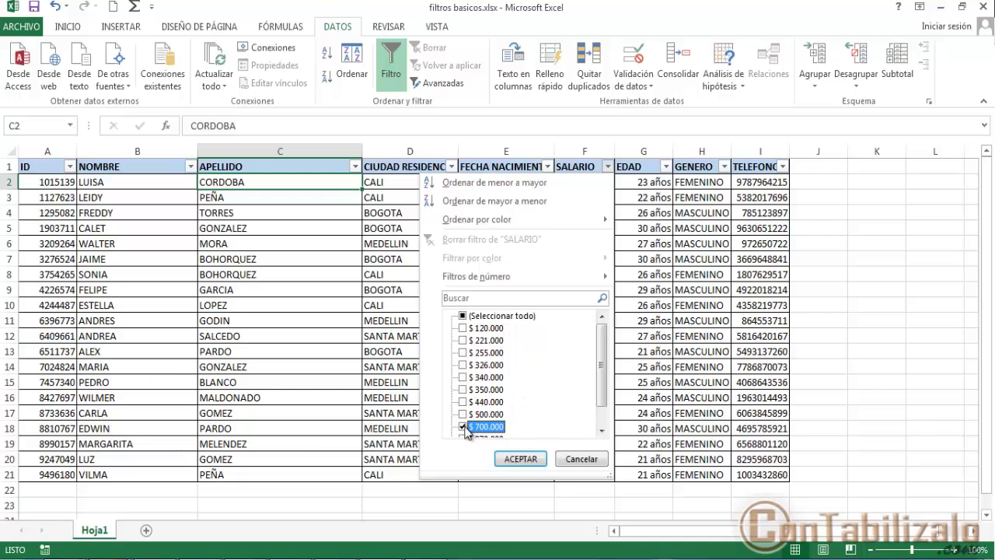
click(522, 460)
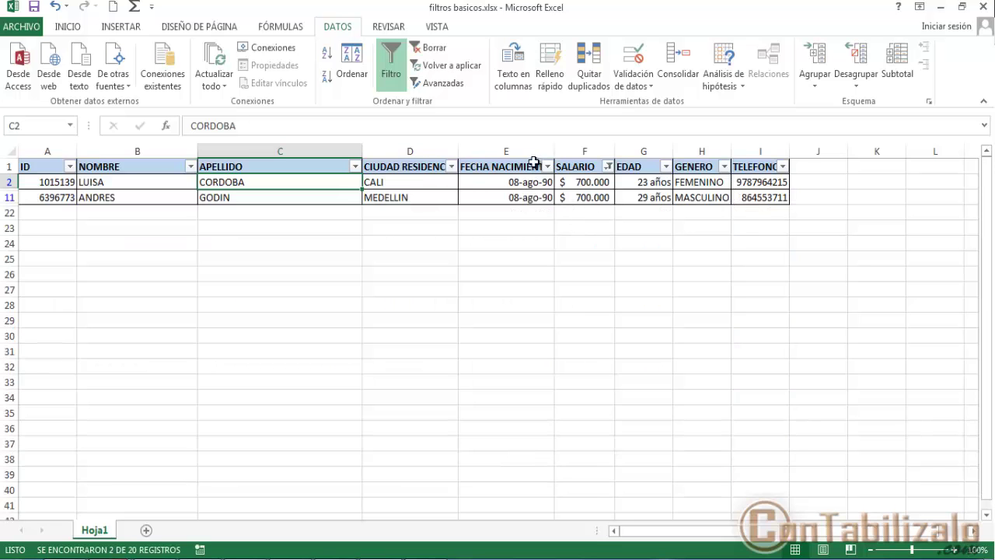
Step: Review the filtered records and clear the filter from the SALARIO column
drag(760, 198, 49, 178)
click(595, 183)
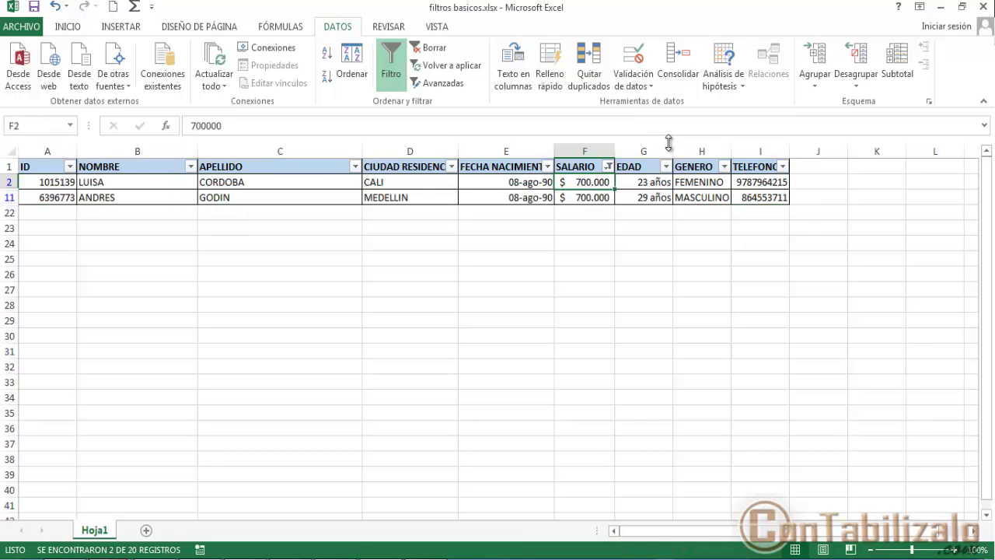
click(608, 167)
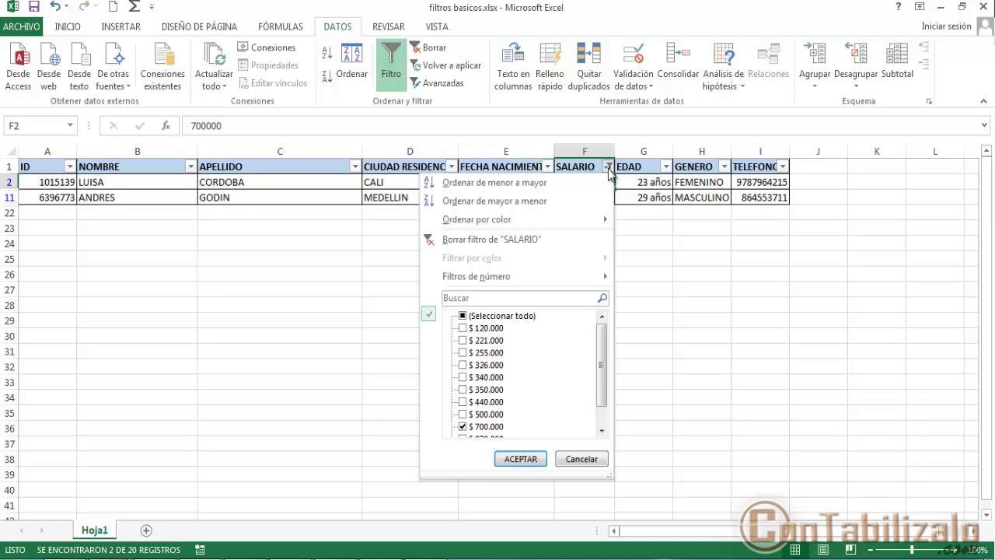
click(506, 242)
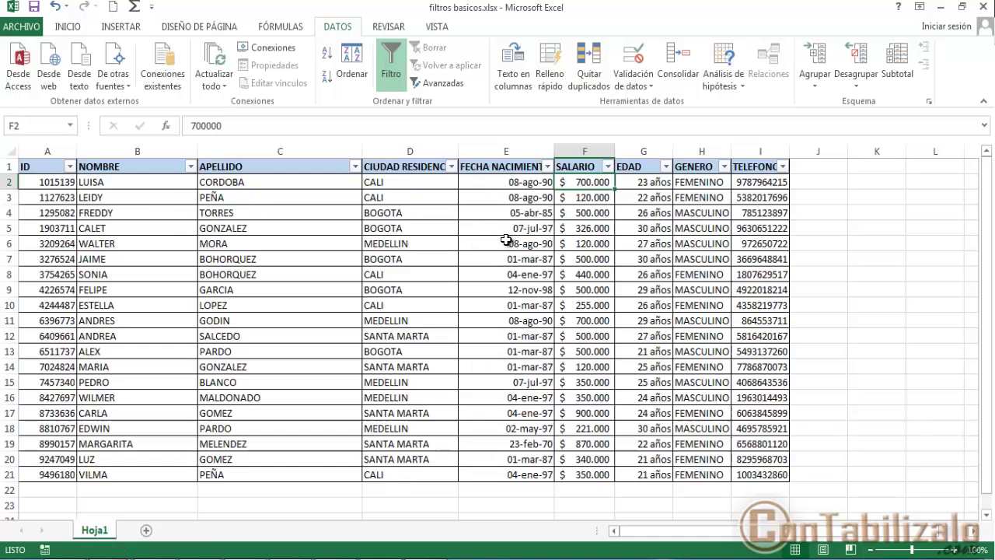
Step: Filter the FECHA NACIMIENTO column to show only enero and julio of 1997
click(548, 166)
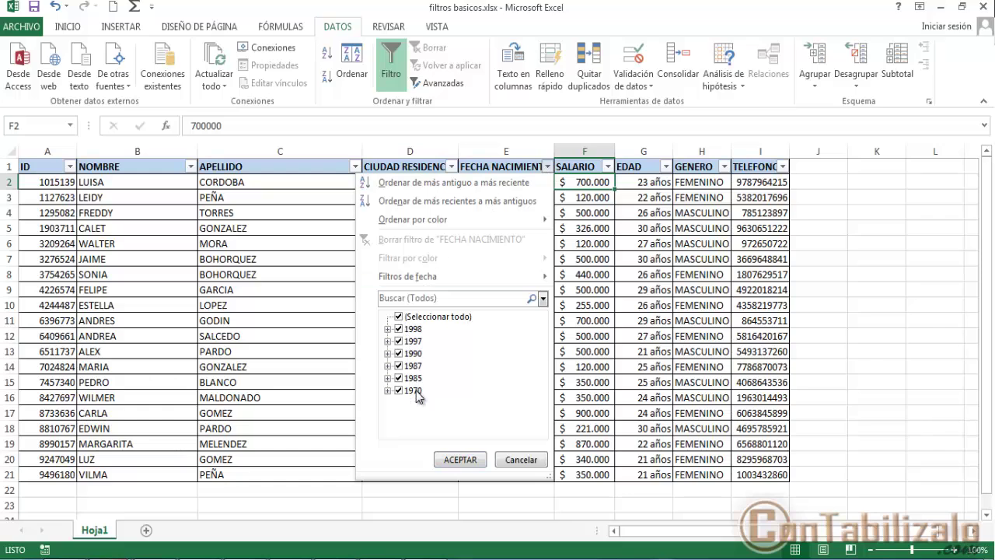
click(387, 329)
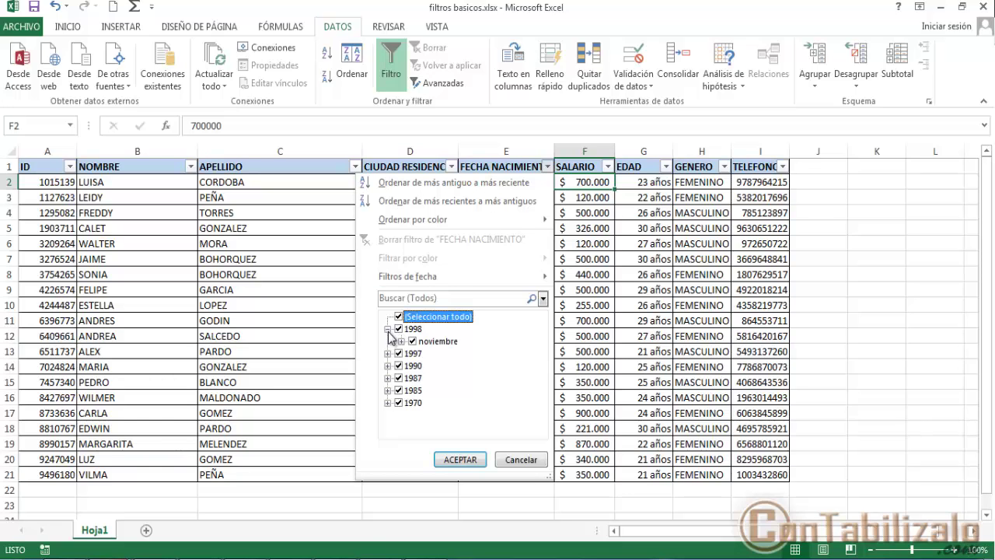
click(401, 341)
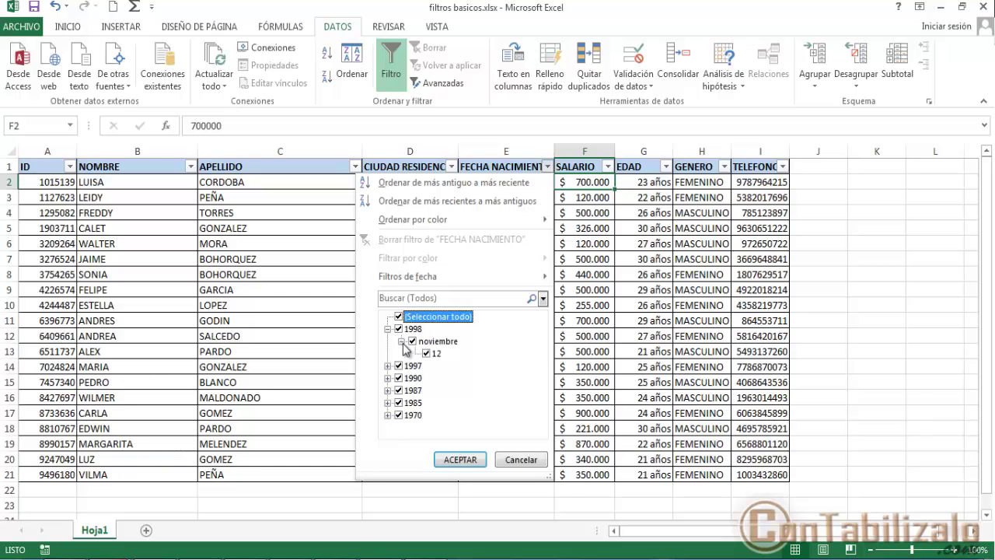
click(401, 341)
click(388, 329)
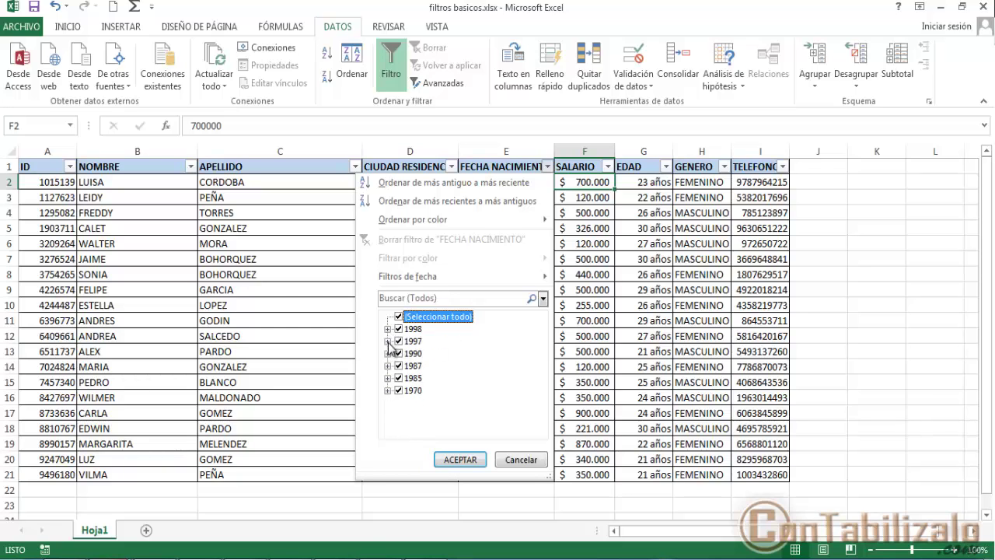
click(387, 342)
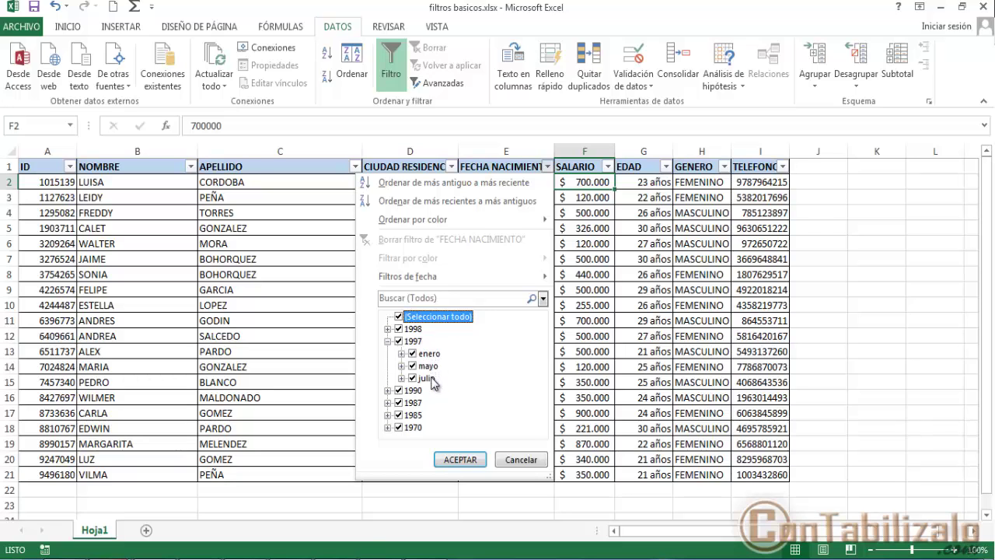
click(398, 317)
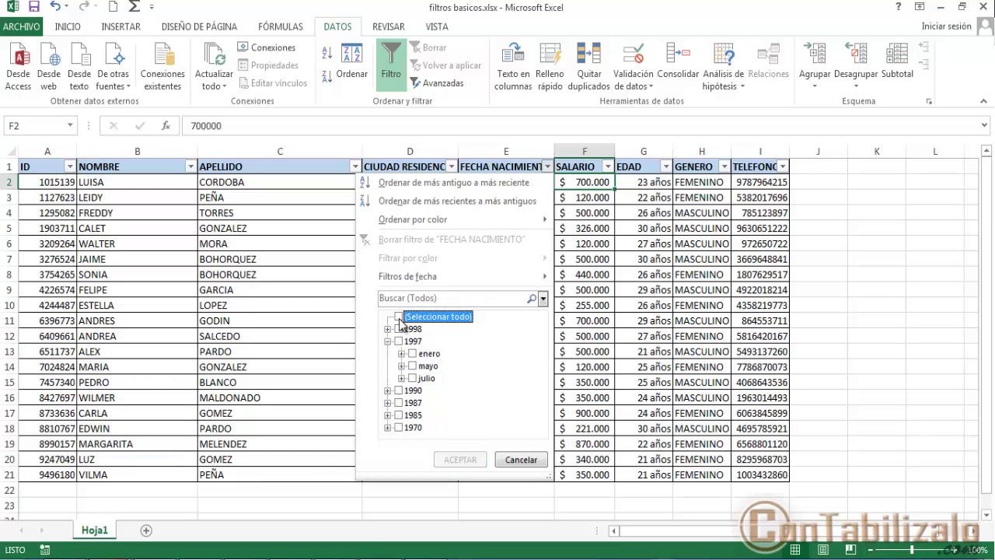
click(412, 354)
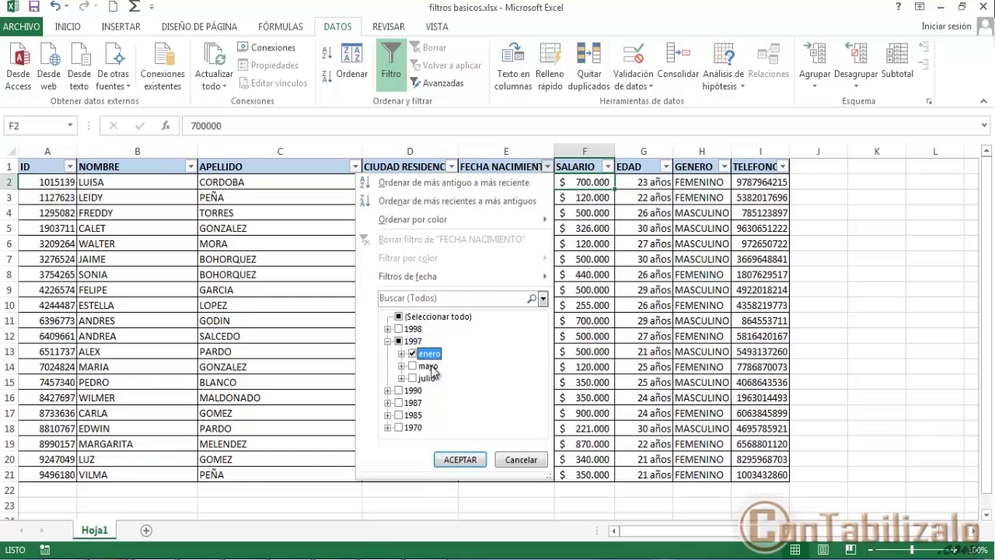
click(413, 377)
click(460, 459)
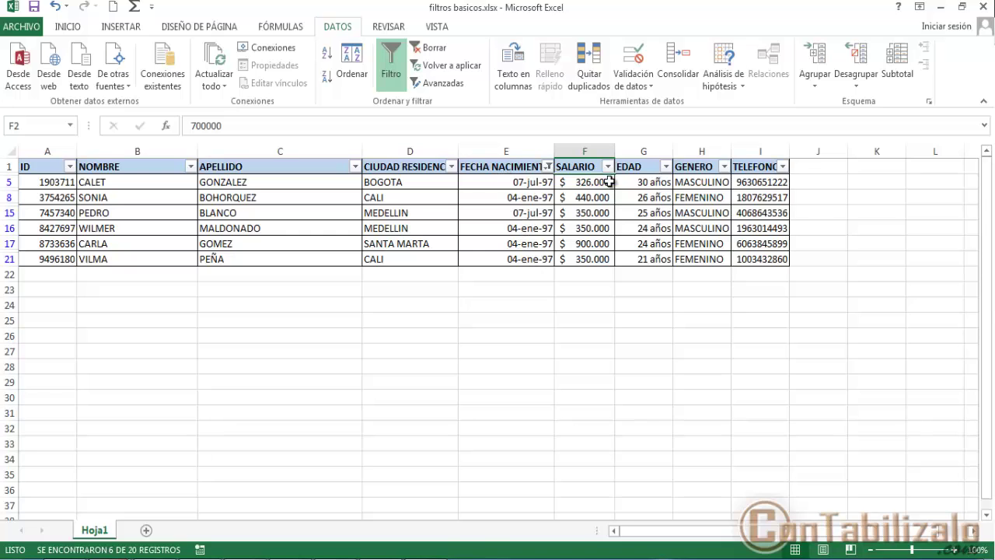
Step: Filter the EDAD column of the already filtered table to show only 24 años
click(666, 167)
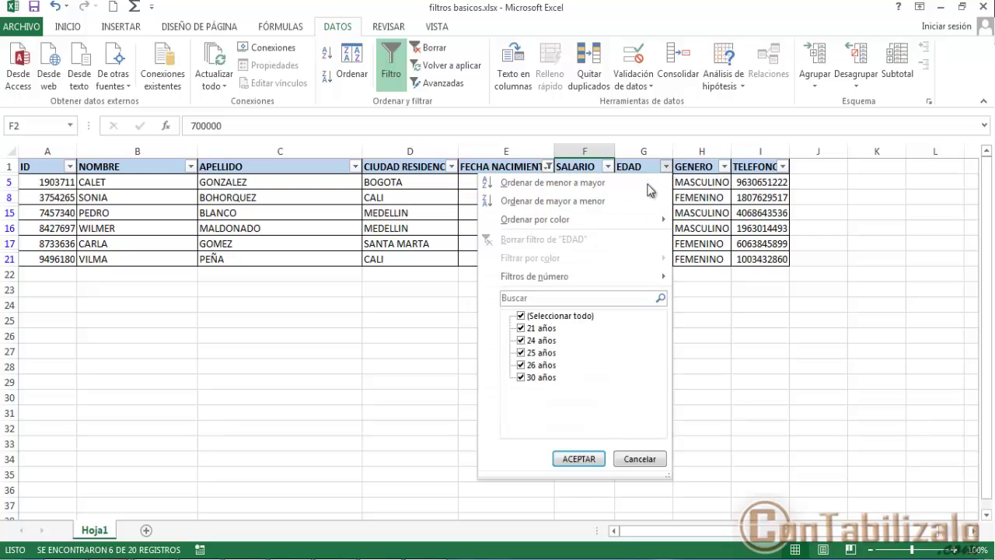
click(521, 315)
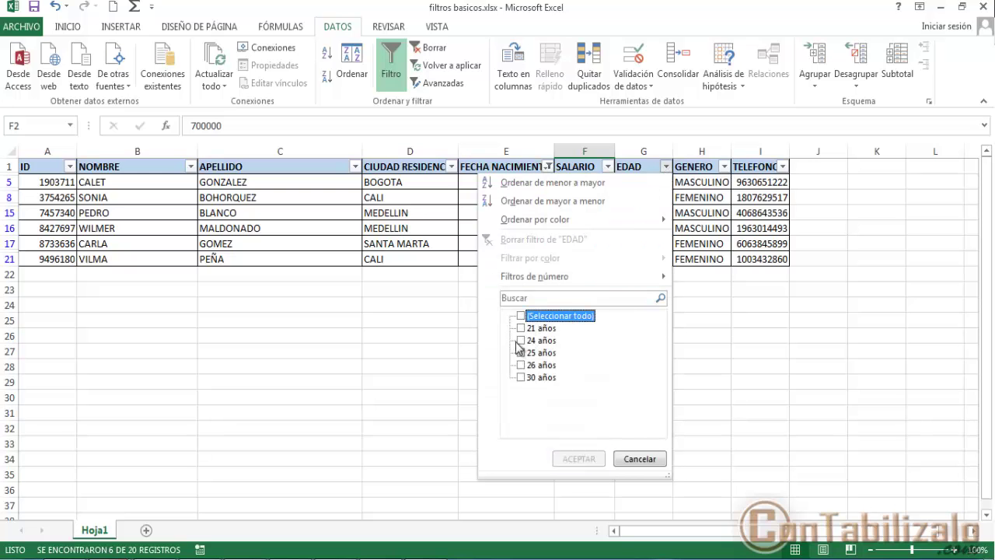
click(521, 341)
click(578, 460)
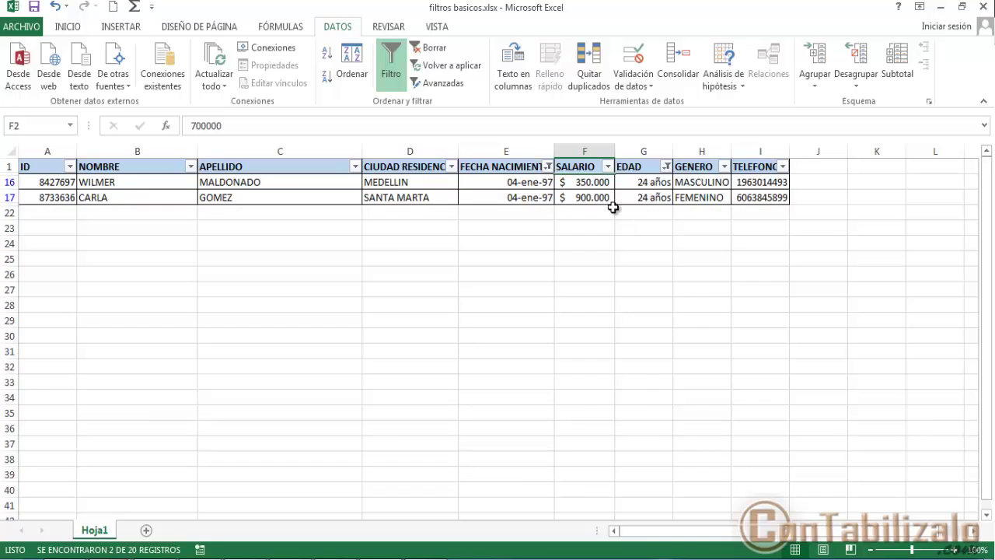
key(ctrl+shift+d)
mouse_move(615, 156)
mouse_down()
mouse_move(626, 174)
mouse_move(674, 176)
mouse_up()
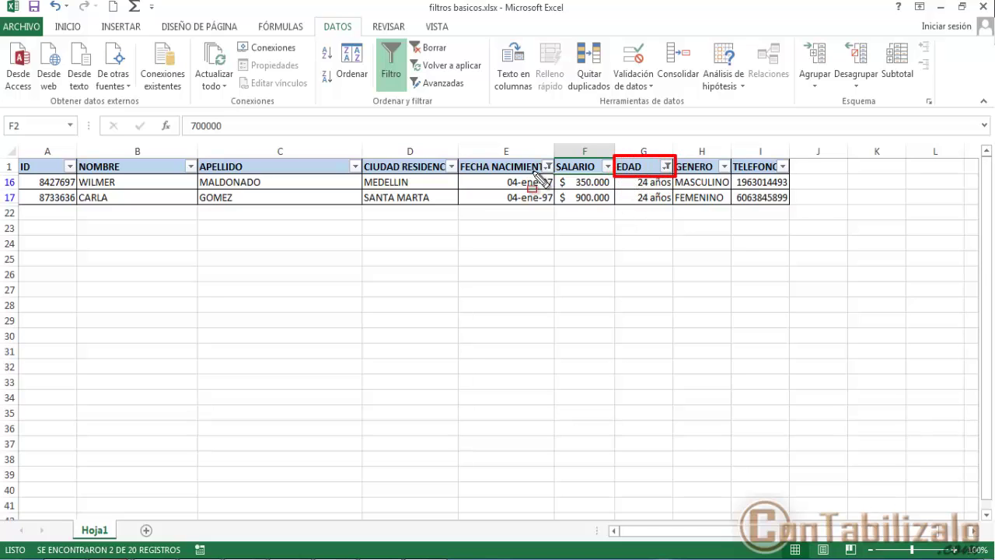
mouse_move(456, 160)
mouse_down()
mouse_move(498, 185)
mouse_move(564, 185)
mouse_move(559, 177)
mouse_up()
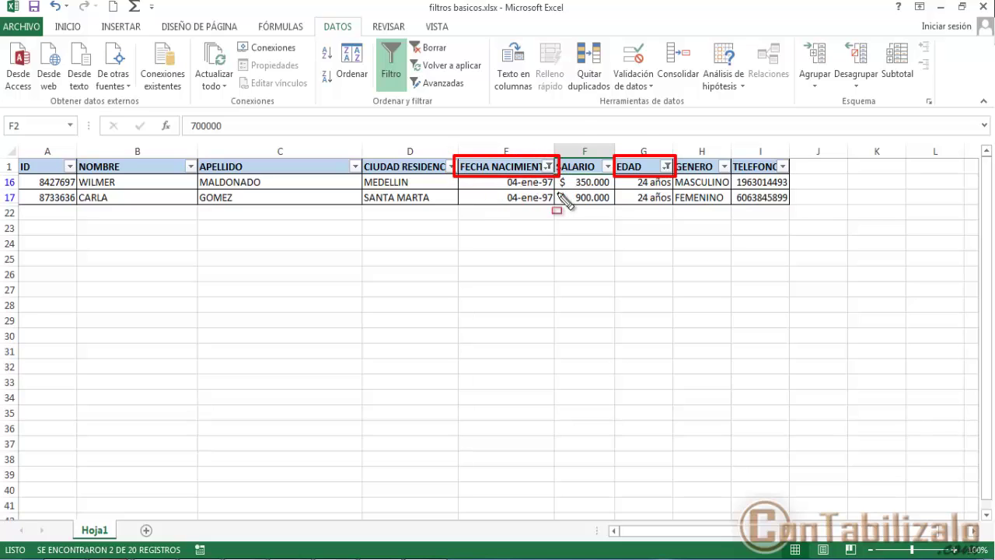
key(Escape)
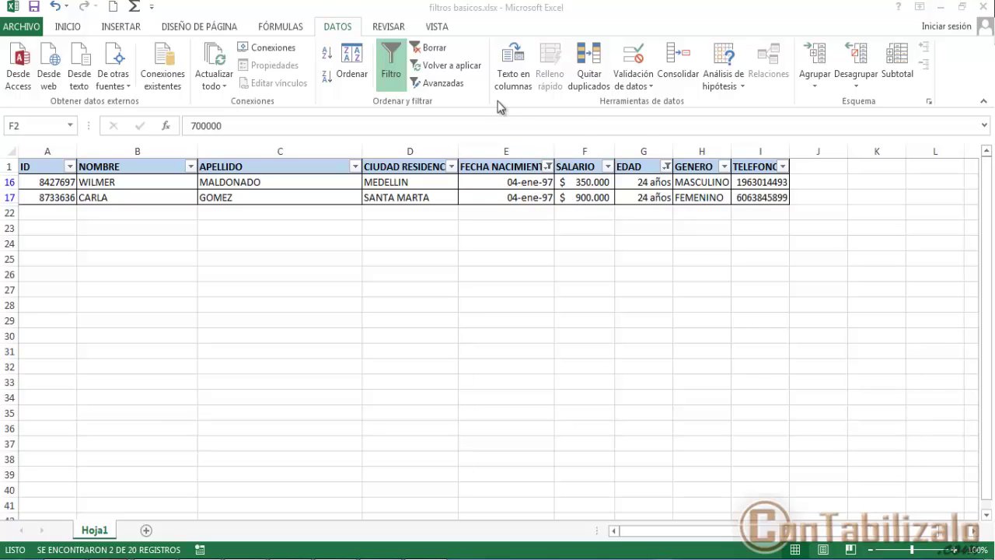
Step: Clear the existing filters and filter the CIUDAD RESIDENCIA column to show only BOGOTA by searching for "bogo"
click(426, 49)
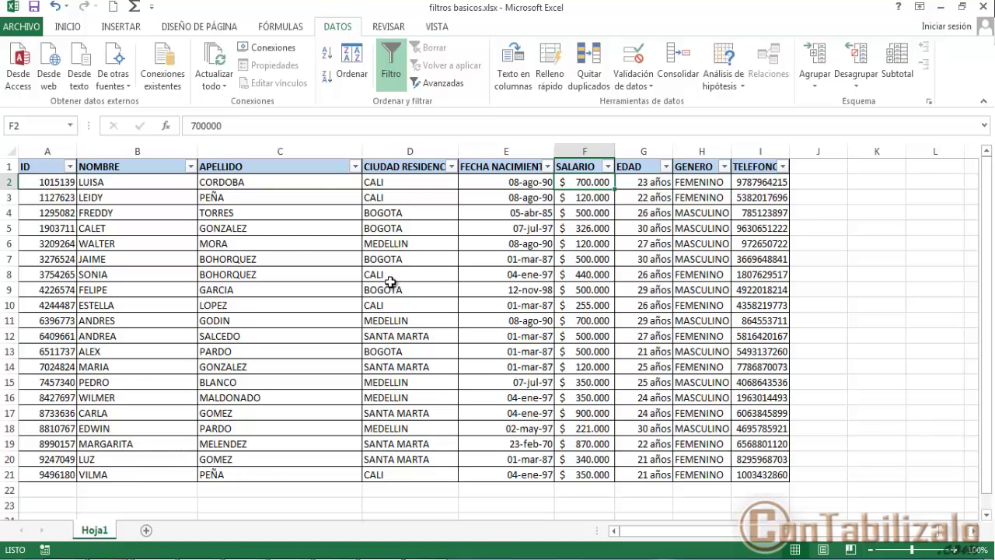
click(452, 167)
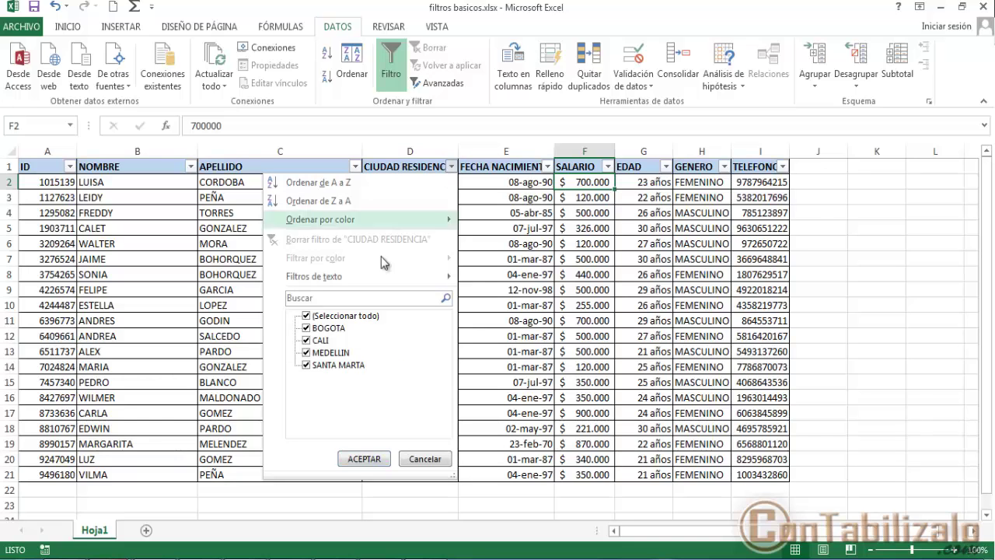
click(379, 295)
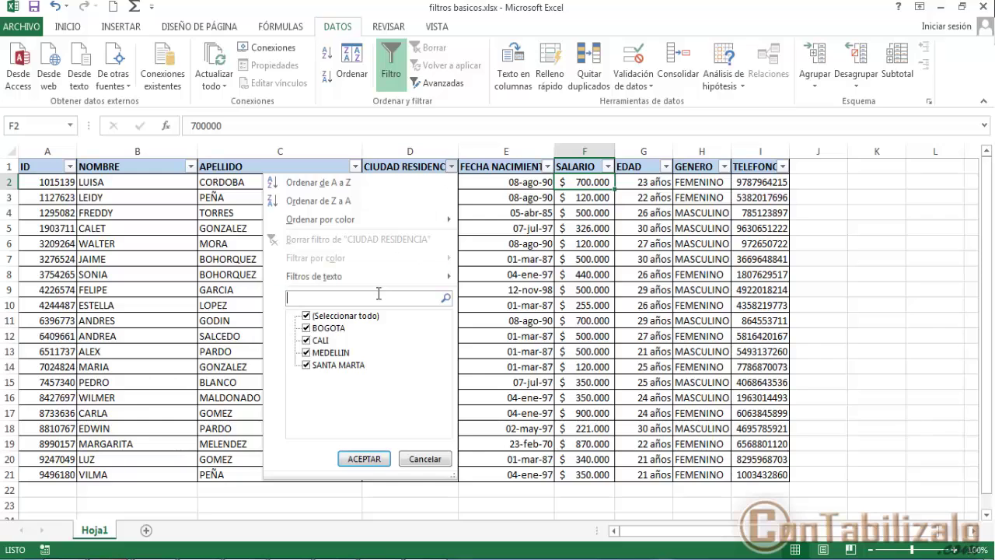
text(bogo)
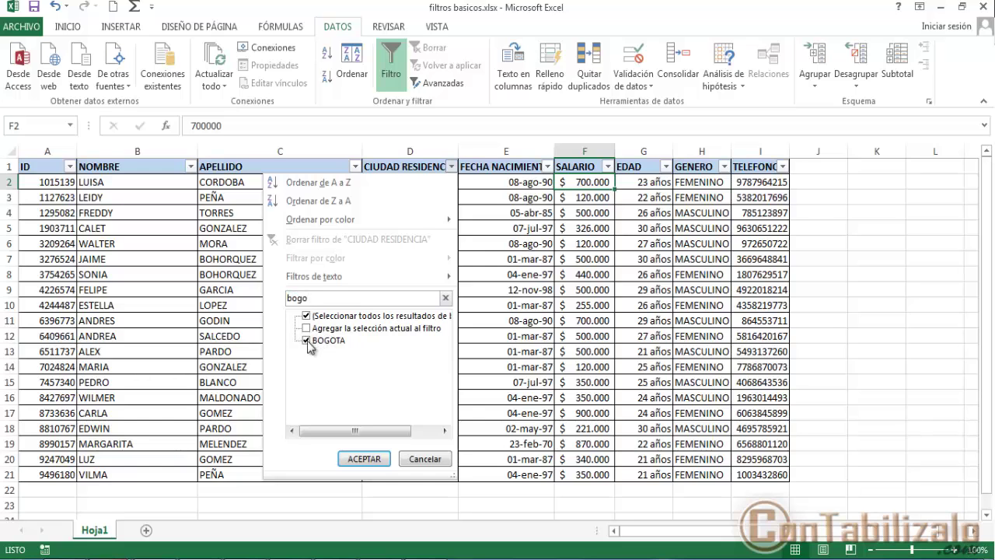
click(371, 458)
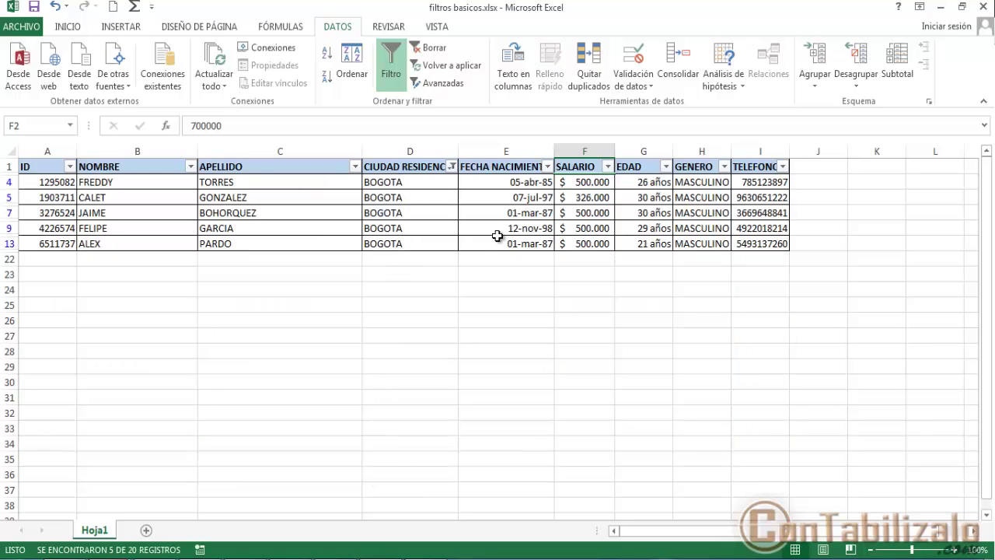
Step: Select the filtered BOGOTA records, clear the filter from the table and deselect the range
click(751, 242)
drag(422, 208, 46, 181)
click(430, 47)
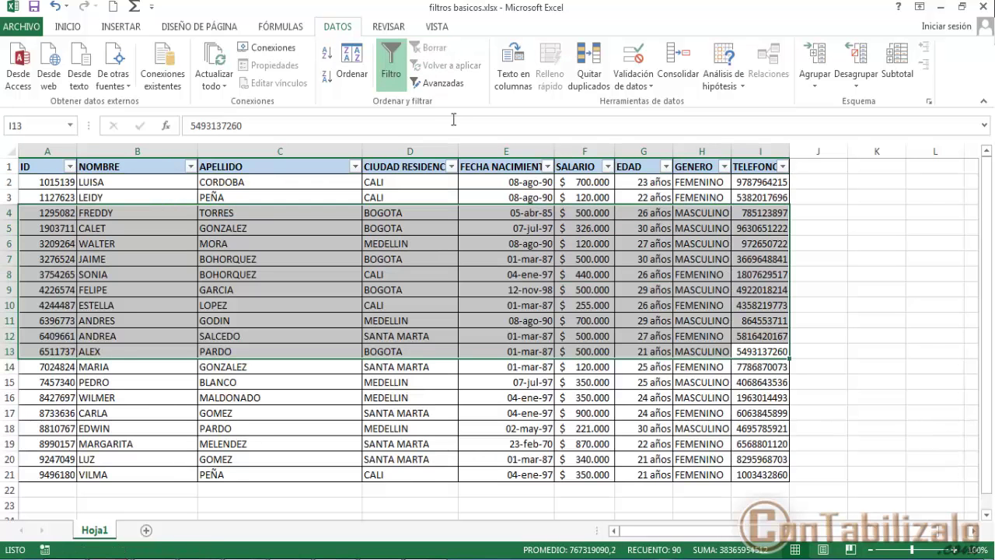
click(440, 412)
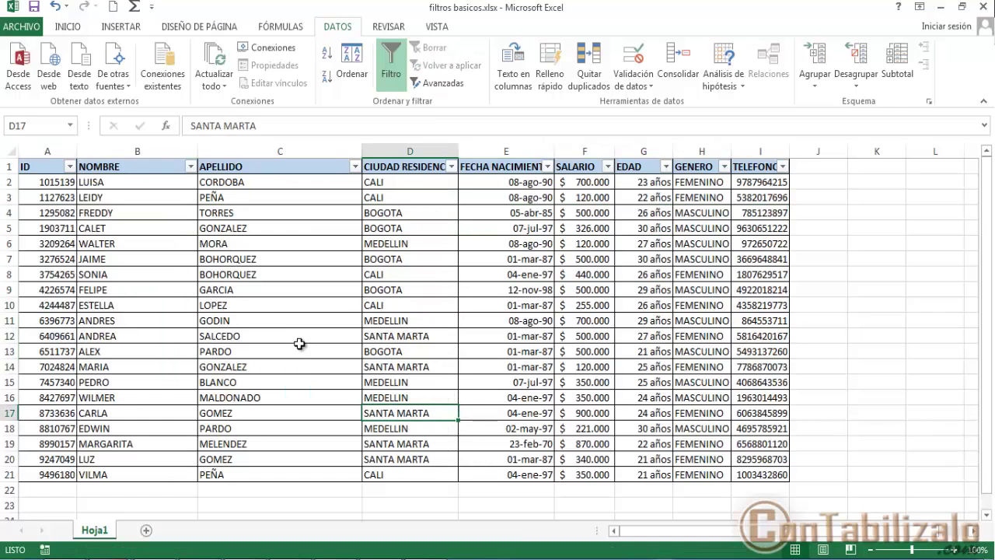
Step: Fill cells B6, B10 and B15 in the NOMBRE column with yellow
click(186, 246)
click(68, 26)
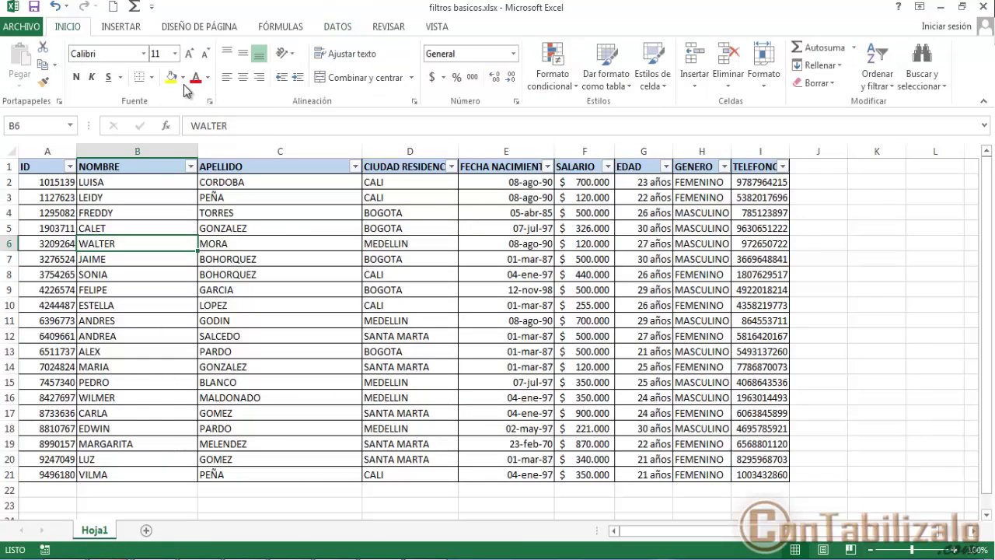
click(182, 77)
click(206, 197)
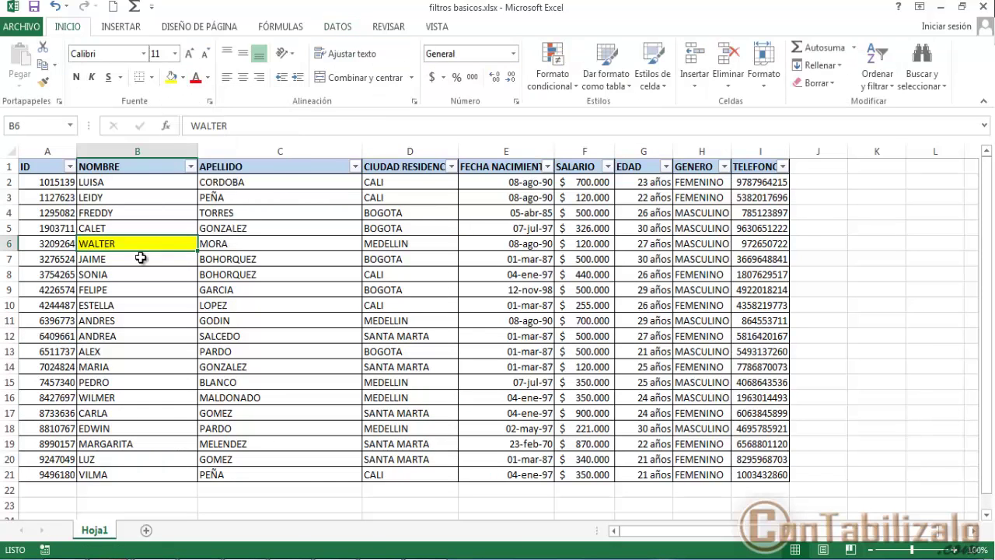
click(134, 303)
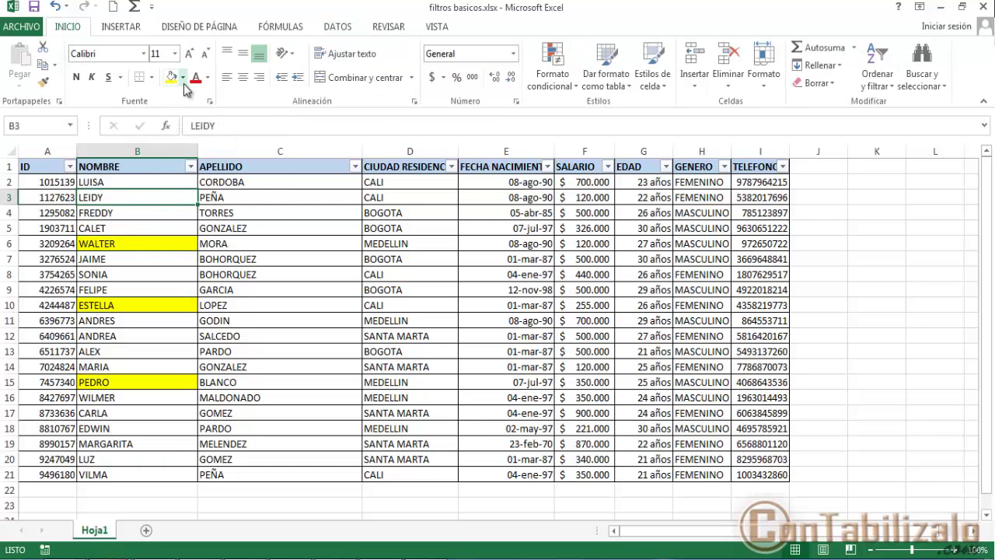
Step: Fill cell B3 in the NOMBRE column with red and copy its formatting to cells B8 and B17
click(183, 79)
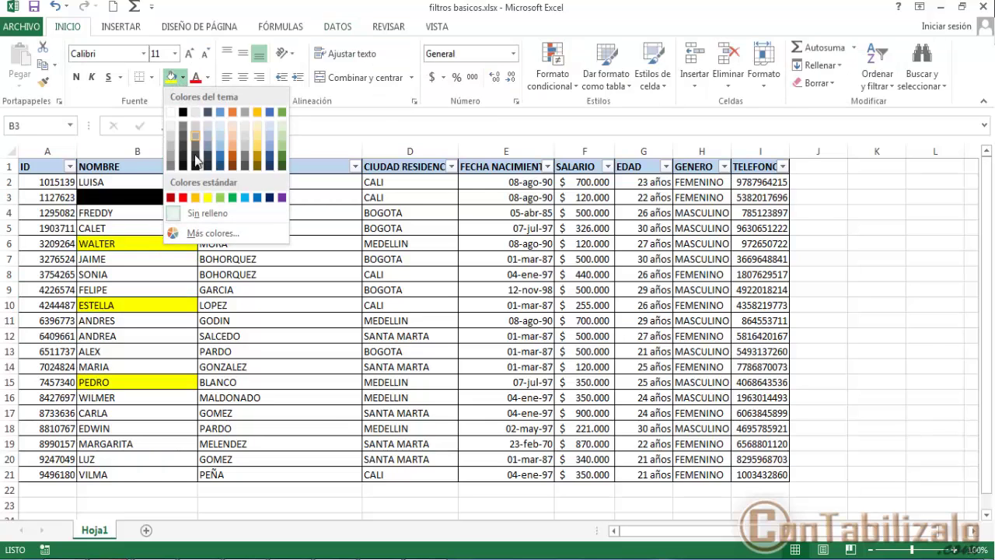
click(43, 81)
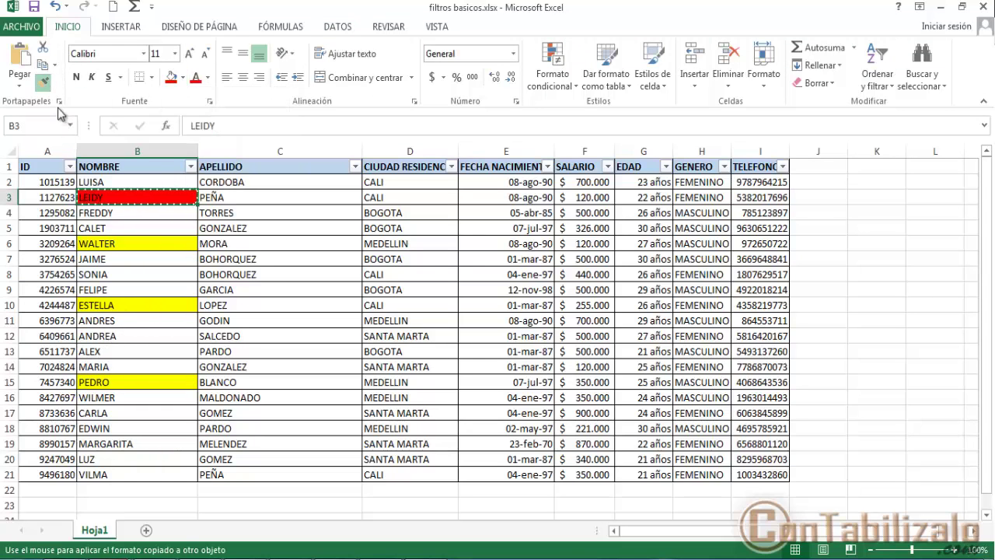
click(45, 82)
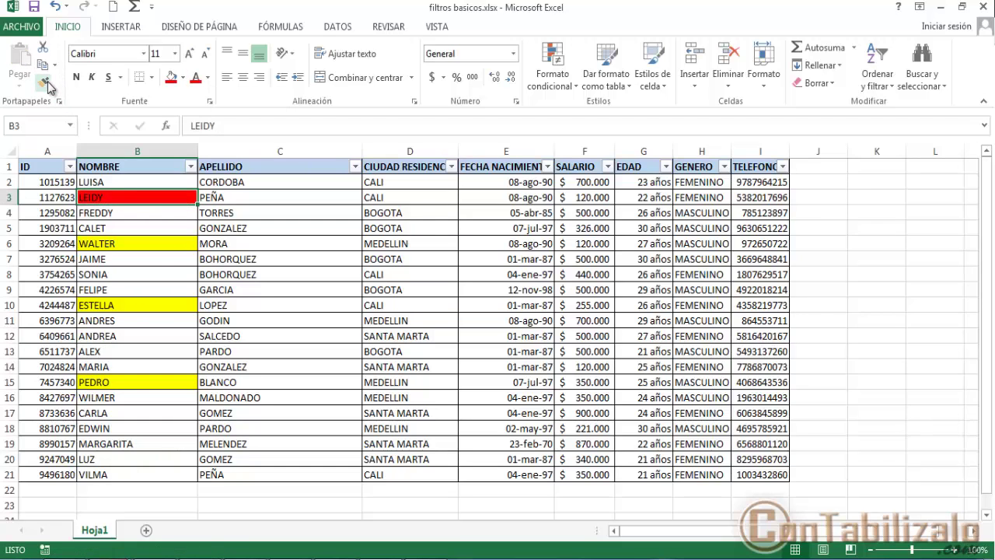
double_click(45, 82)
click(122, 274)
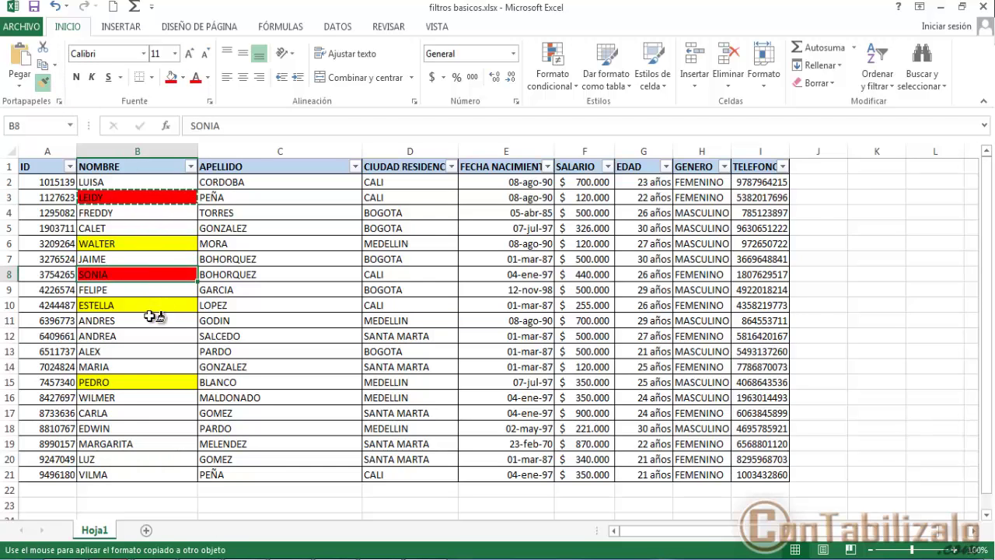
click(115, 412)
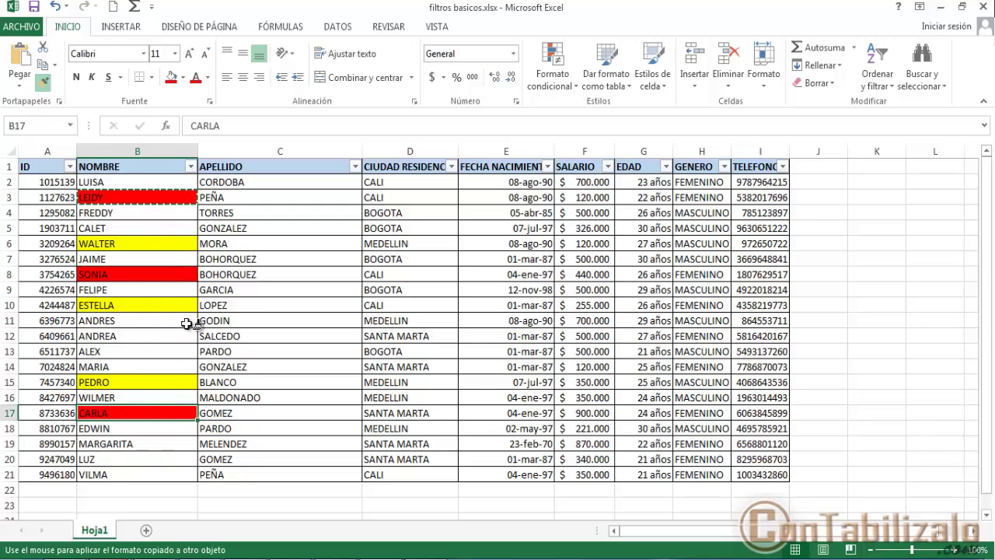
click(34, 7)
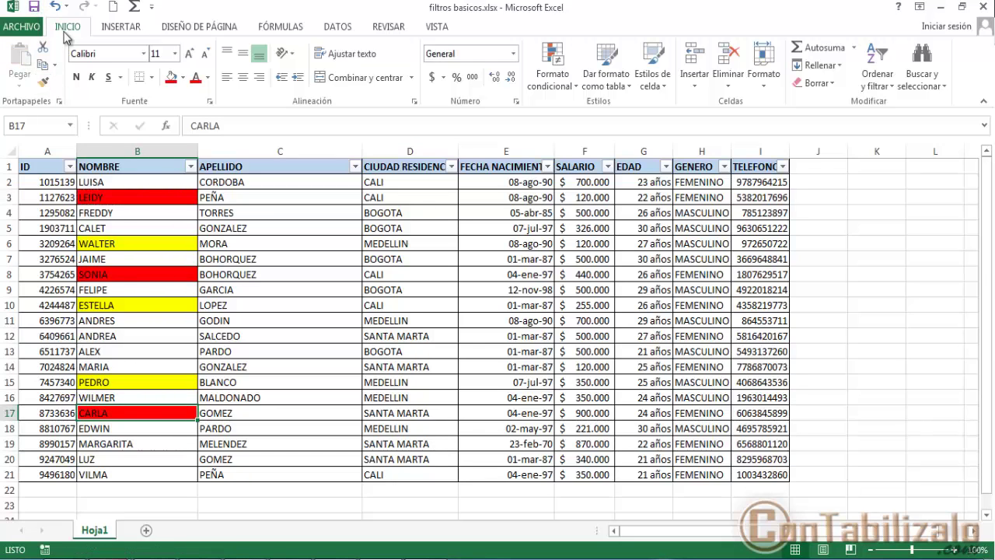
Step: Sort the table by the red cell color in the NOMBRE column and undo the sort
click(190, 167)
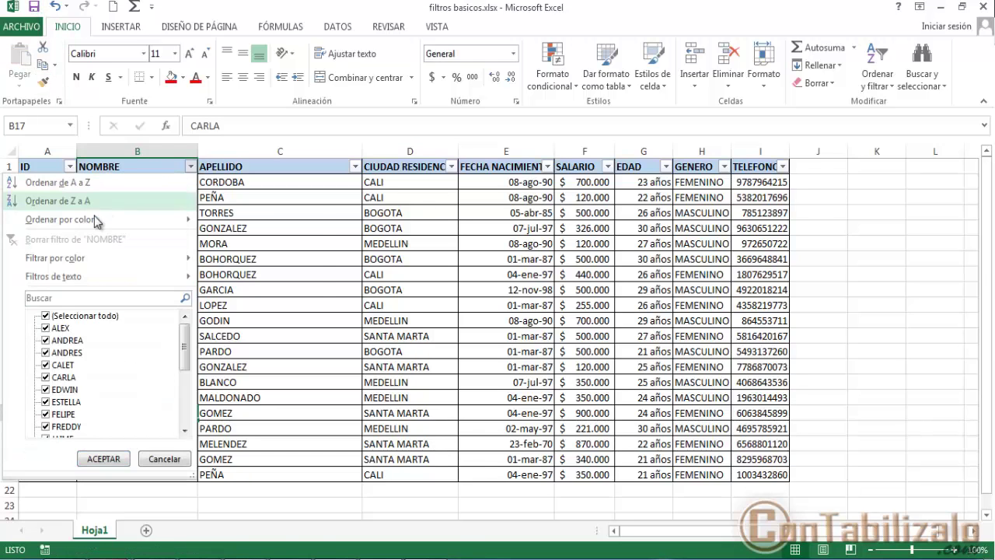
mouse_move(93, 220)
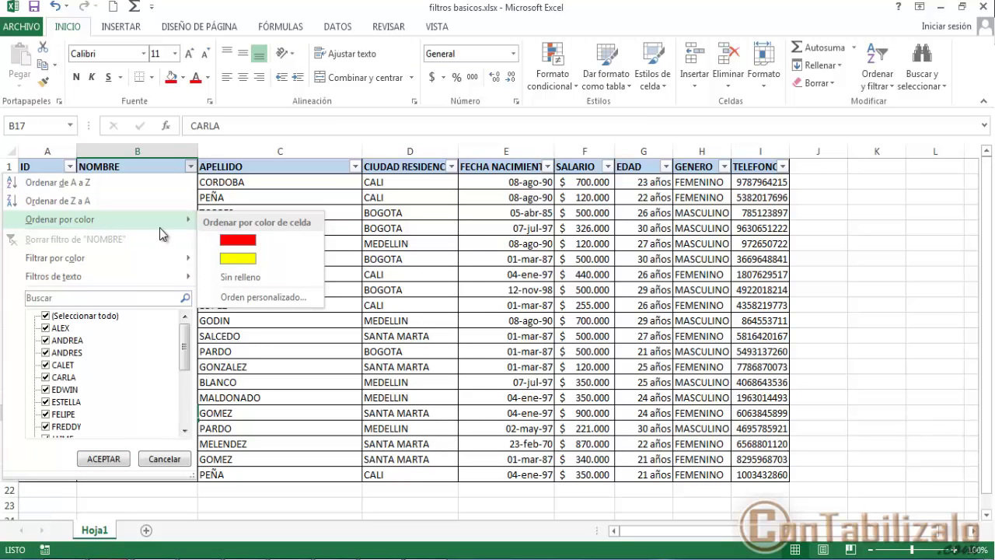
click(211, 240)
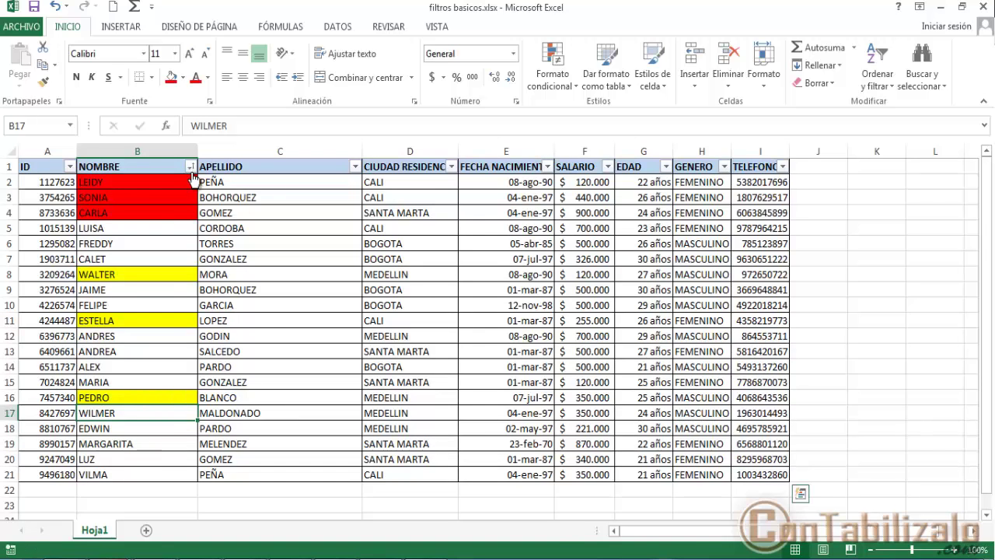
key(ctrl+z)
Step: Filter the NOMBRE column by color to show only the records with red cells
click(191, 167)
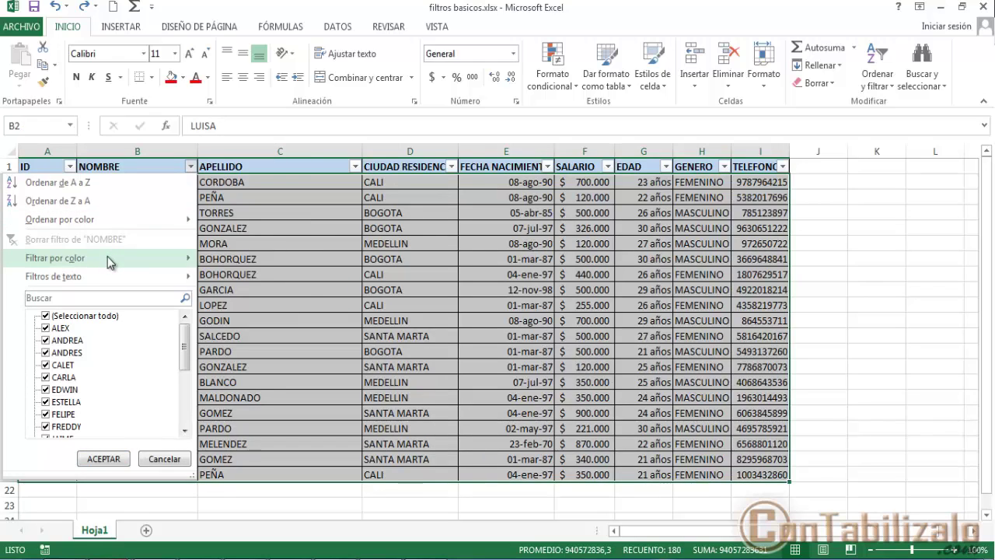
mouse_move(110, 263)
click(238, 277)
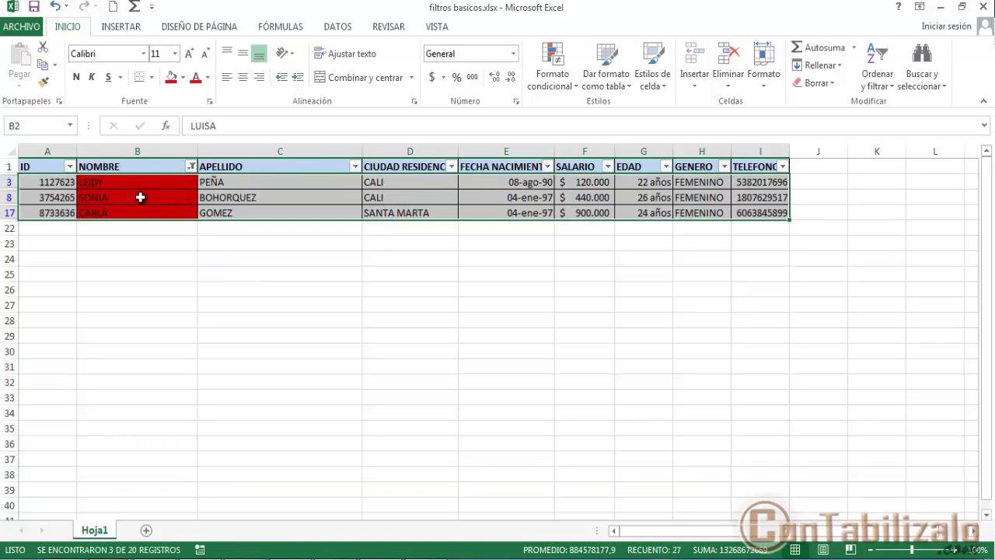
click(200, 168)
Step: Change the color filter of the NOMBRE column to show only the records with yellow cells
click(191, 167)
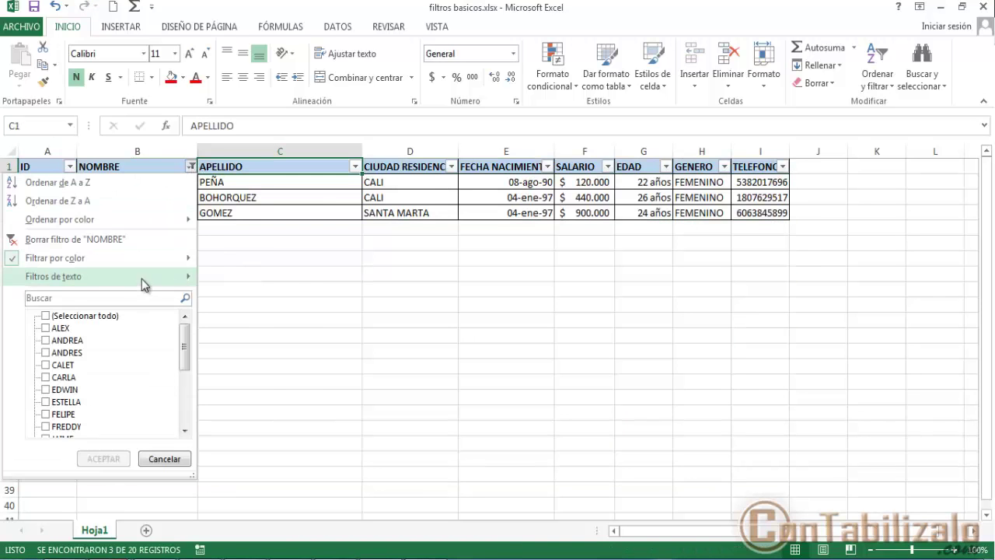
mouse_move(148, 256)
click(232, 299)
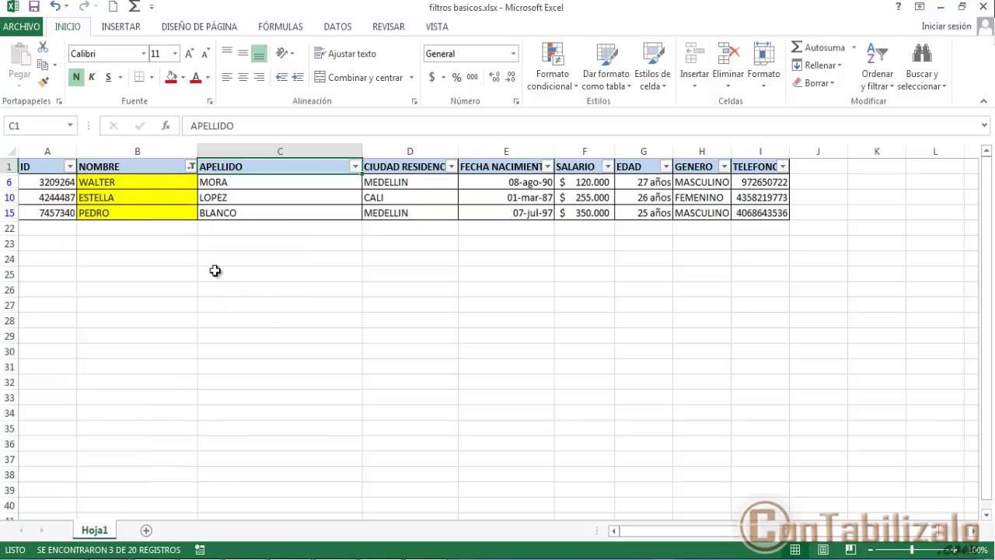
Step: Clear the color filter from the NOMBRE column to show all the records
click(192, 167)
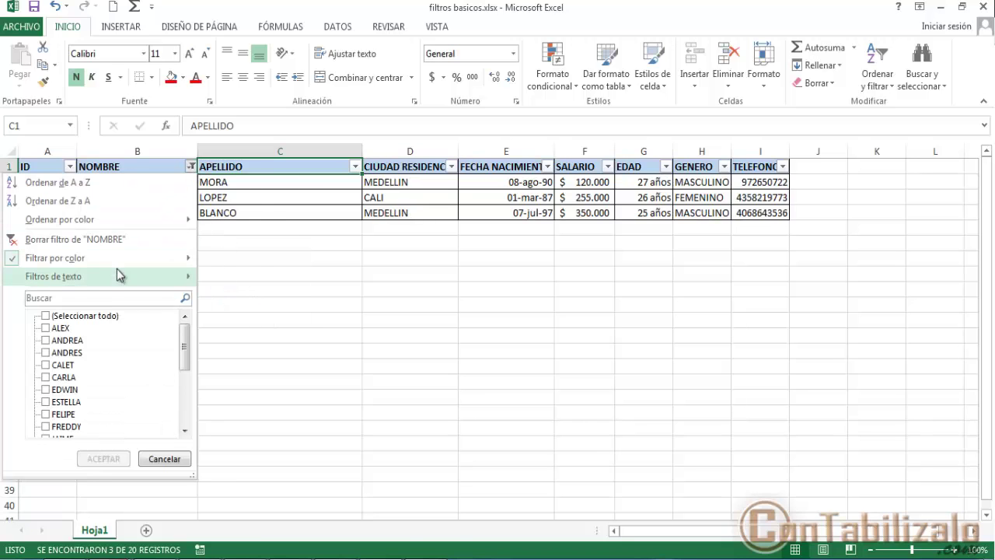
mouse_move(124, 268)
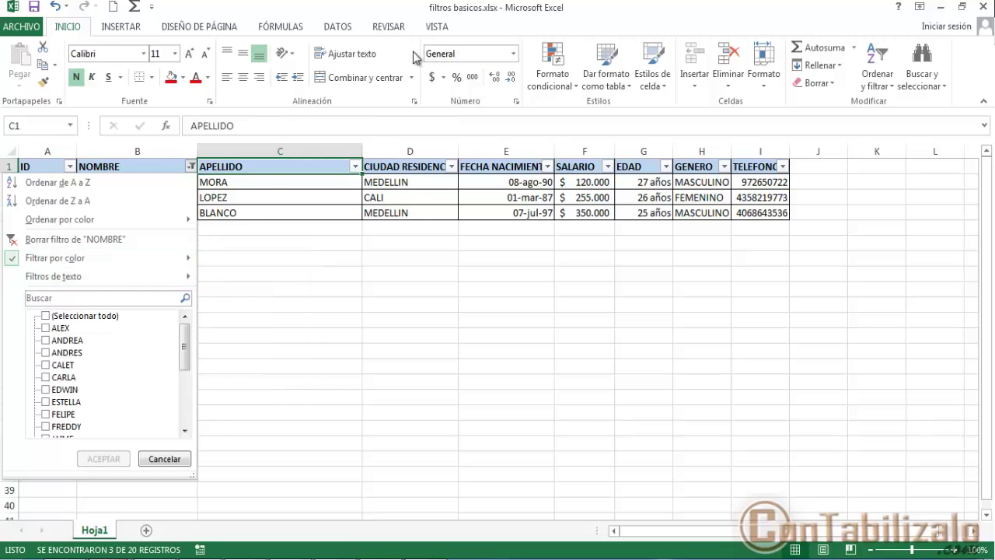
click(352, 27)
click(433, 47)
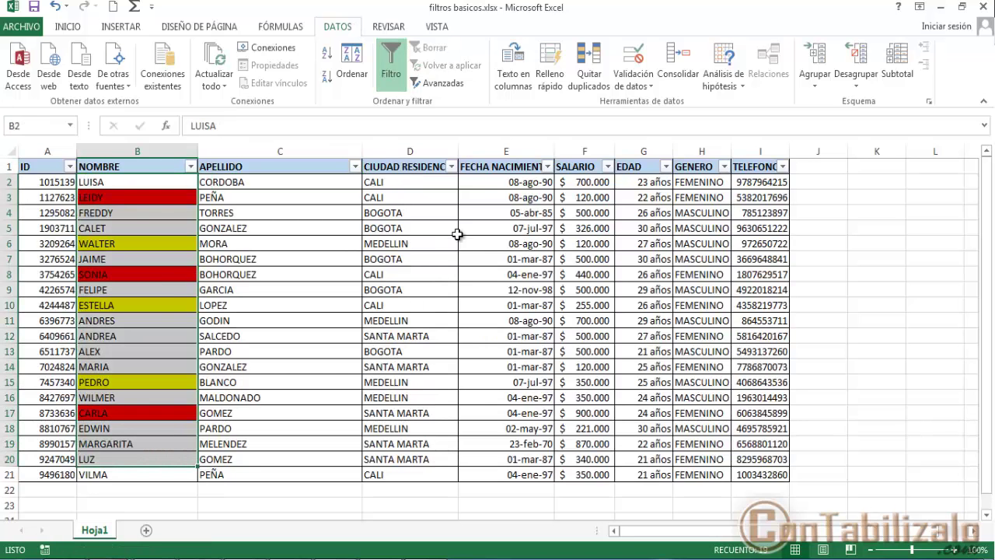
click(528, 169)
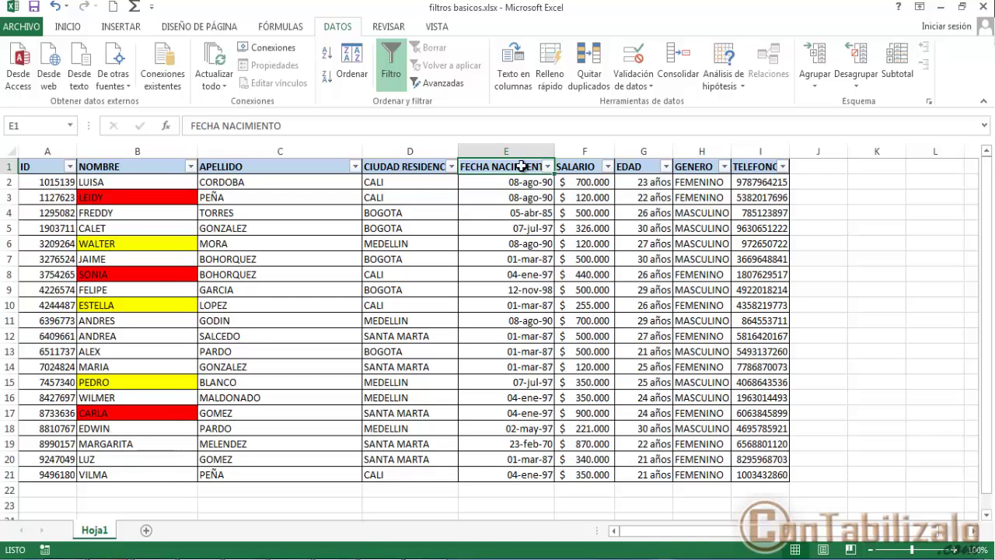
click(451, 170)
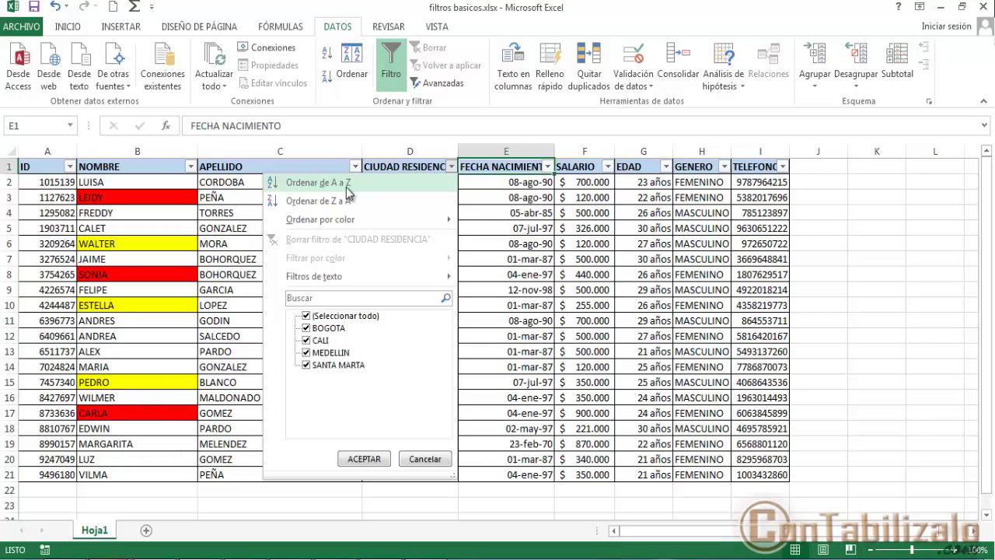
click(644, 170)
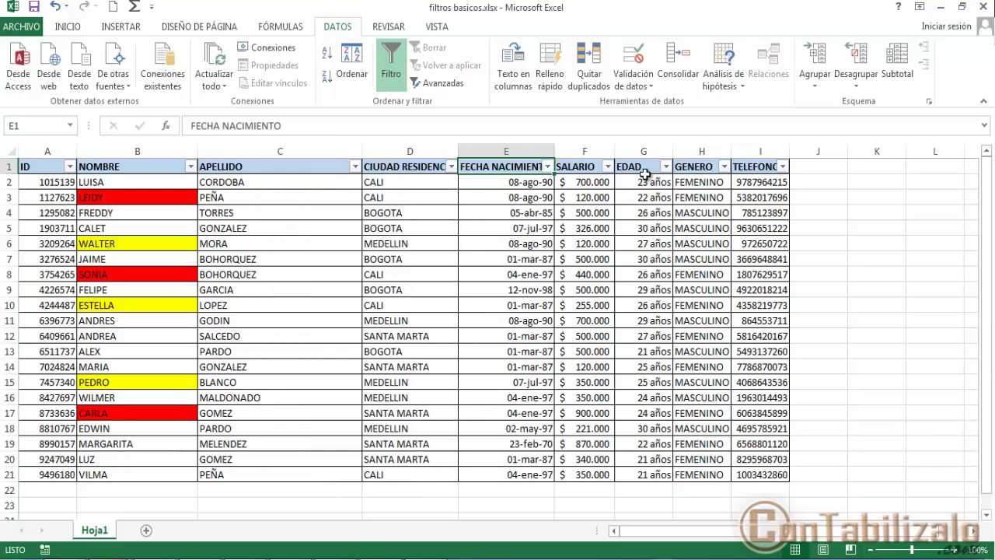
Step: Sort the table by EDAD from smallest to largest and clear the column's sort state
click(667, 168)
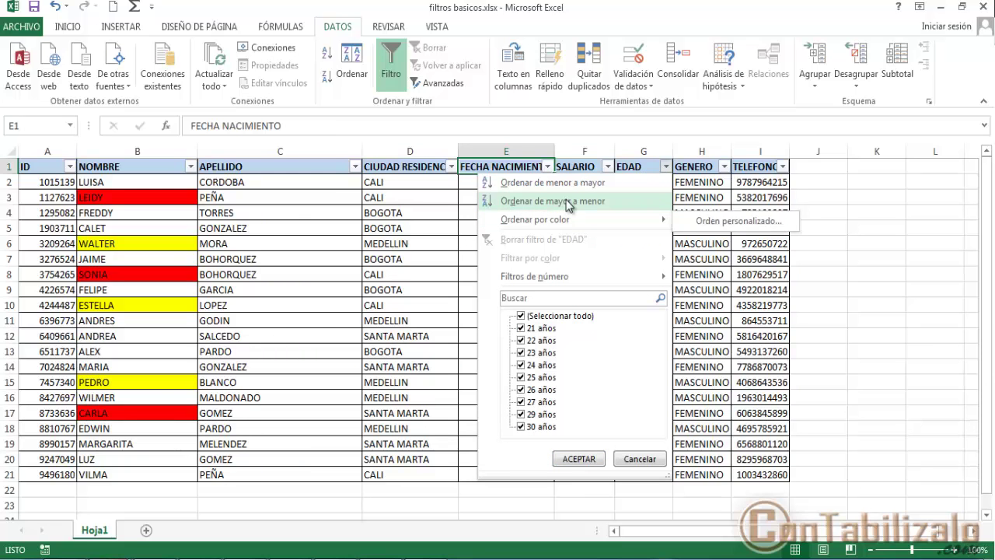
click(581, 186)
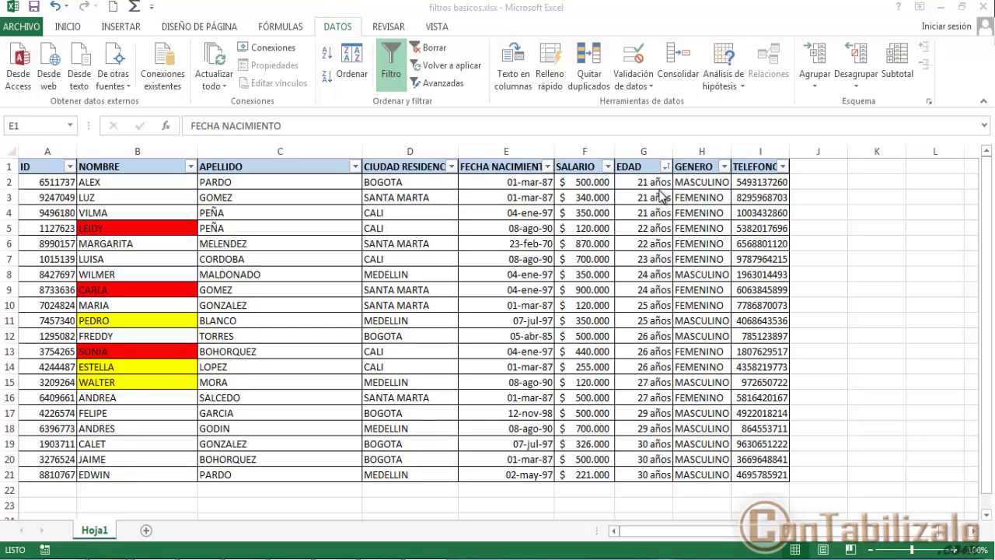
click(428, 52)
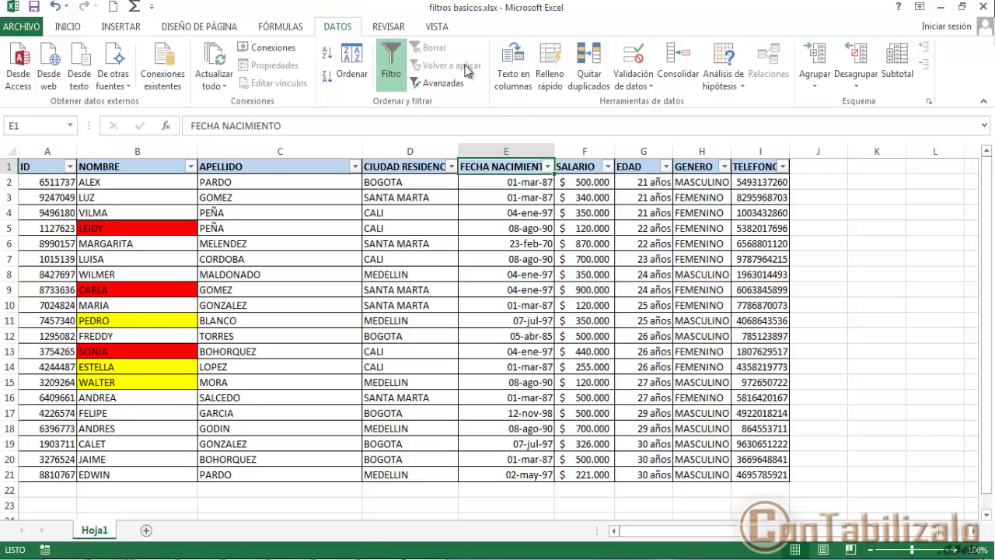
Step: Examine the date filter options of the FECHA NACIMIENTO column, including its custom filter dialog
click(548, 167)
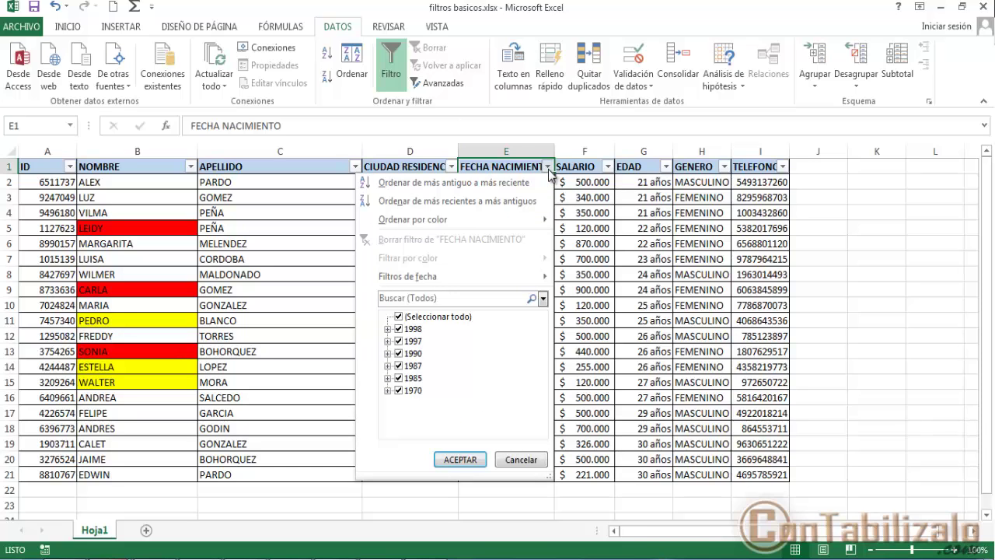
mouse_move(445, 275)
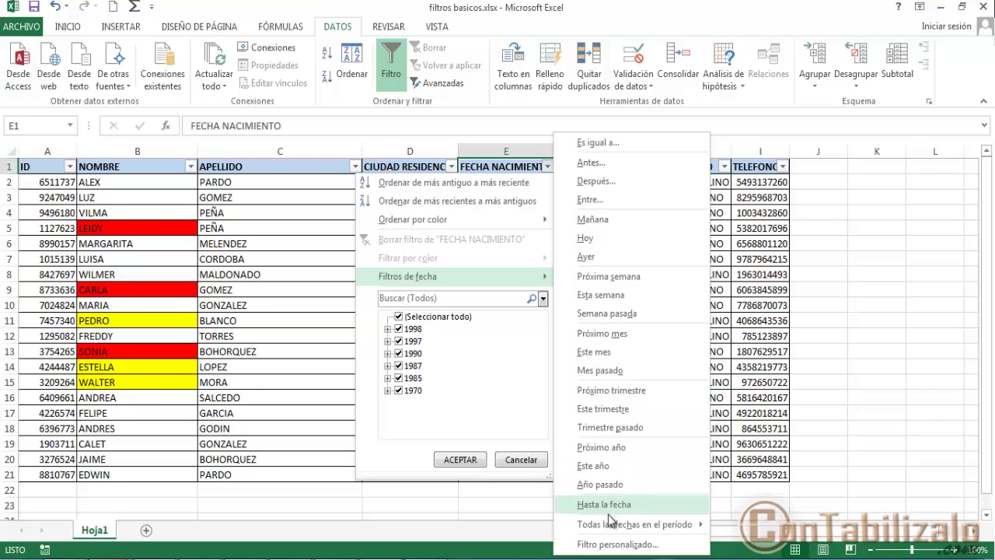
click(616, 544)
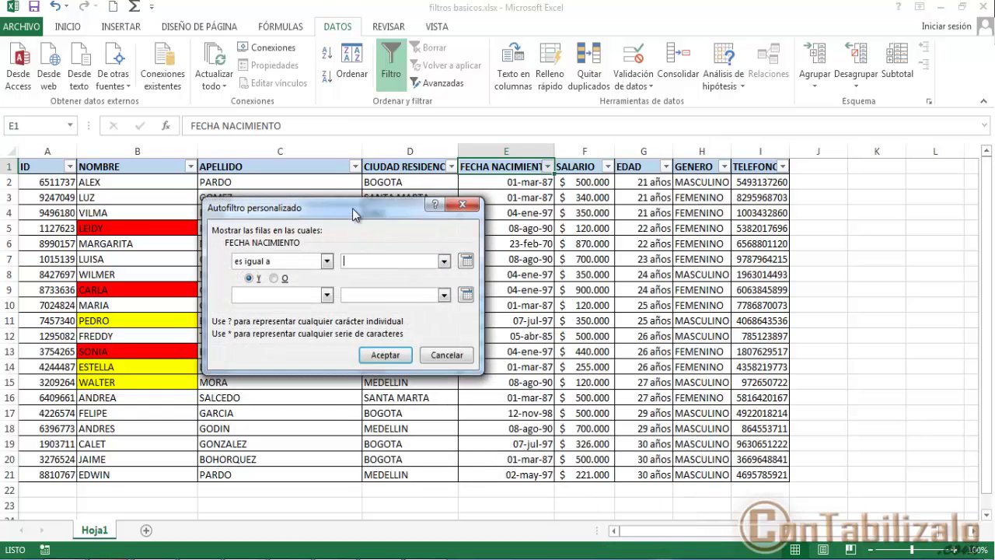
drag(352, 208, 556, 292)
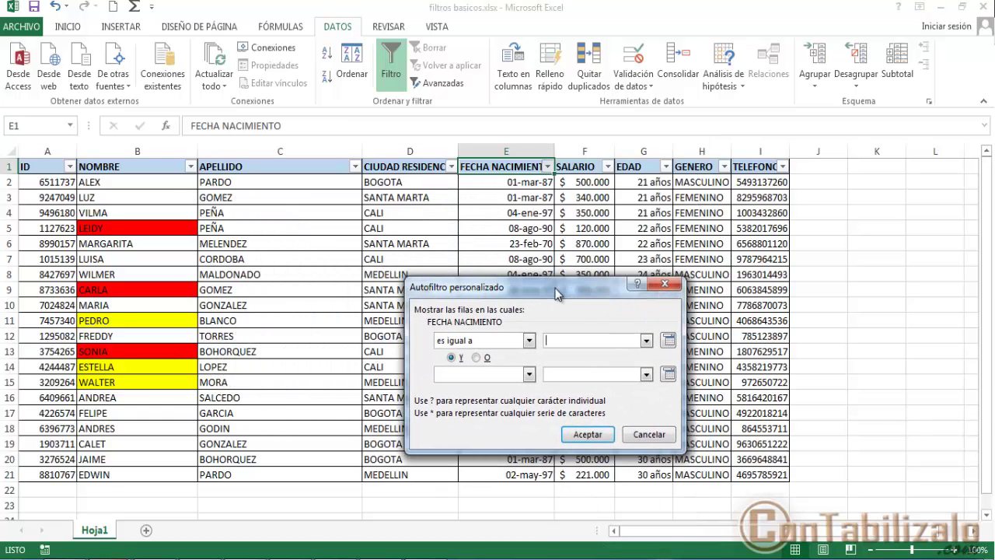
click(646, 433)
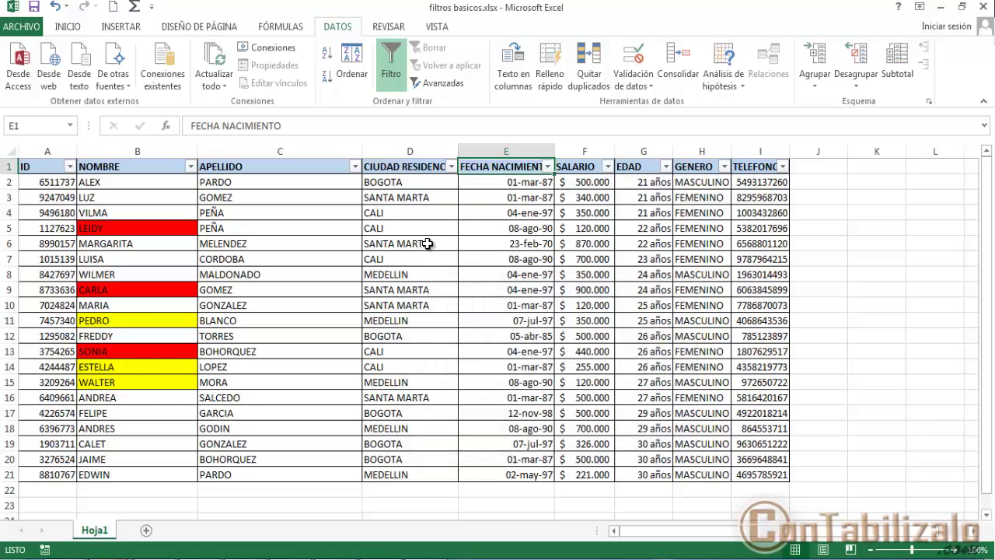
Step: Filter the SALARIO column with a number filter for values greater than 500000, and undo the filter
click(582, 168)
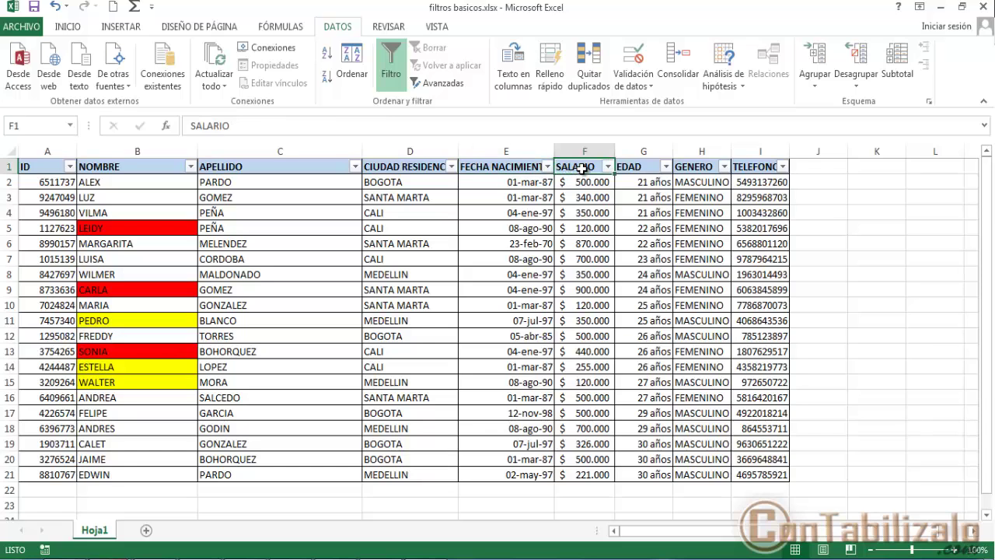
click(607, 167)
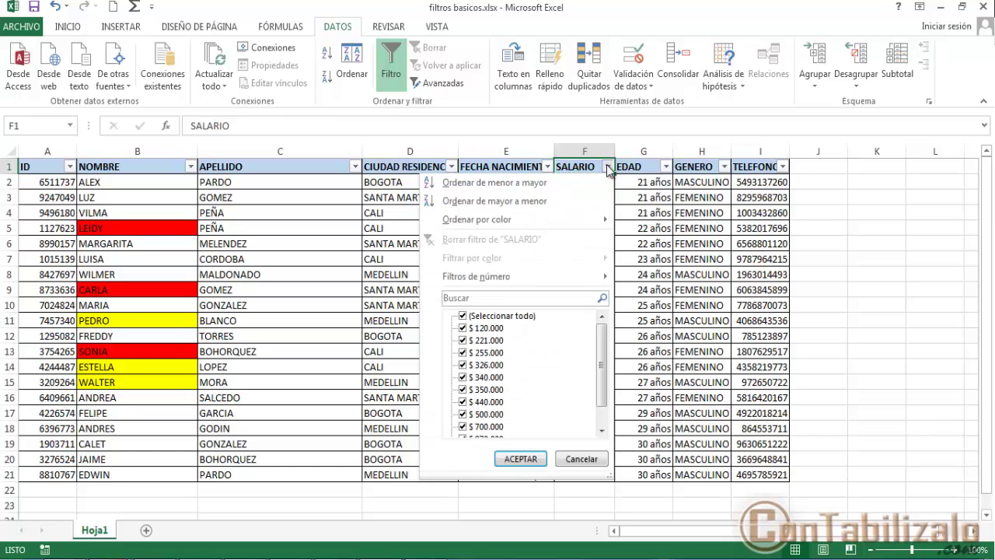
mouse_move(527, 284)
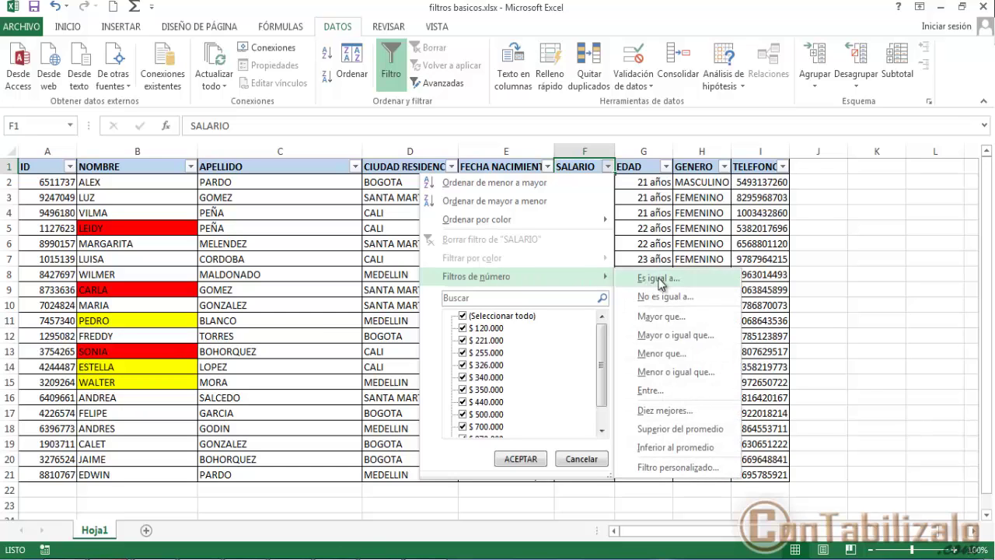
click(703, 315)
drag(539, 285, 326, 146)
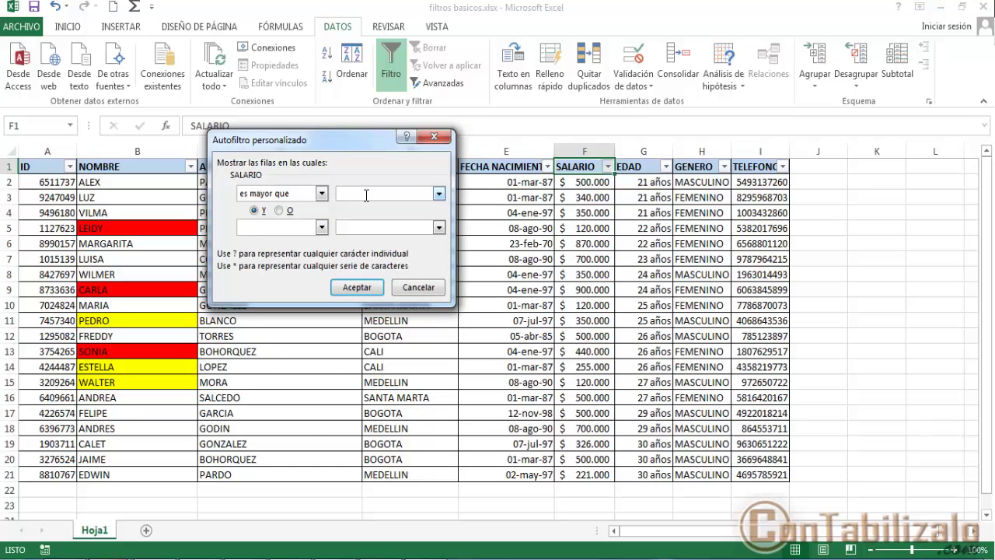
text(500000)
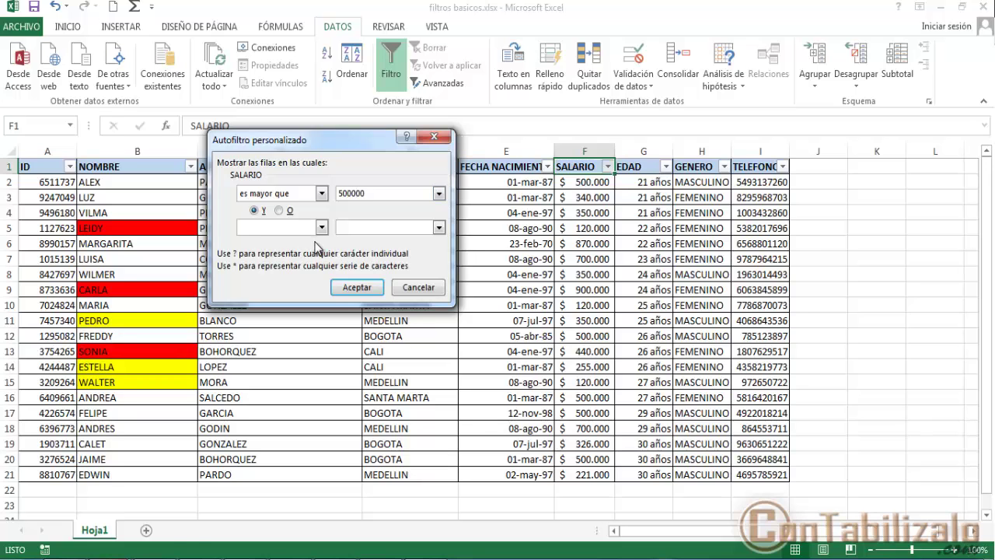
click(356, 287)
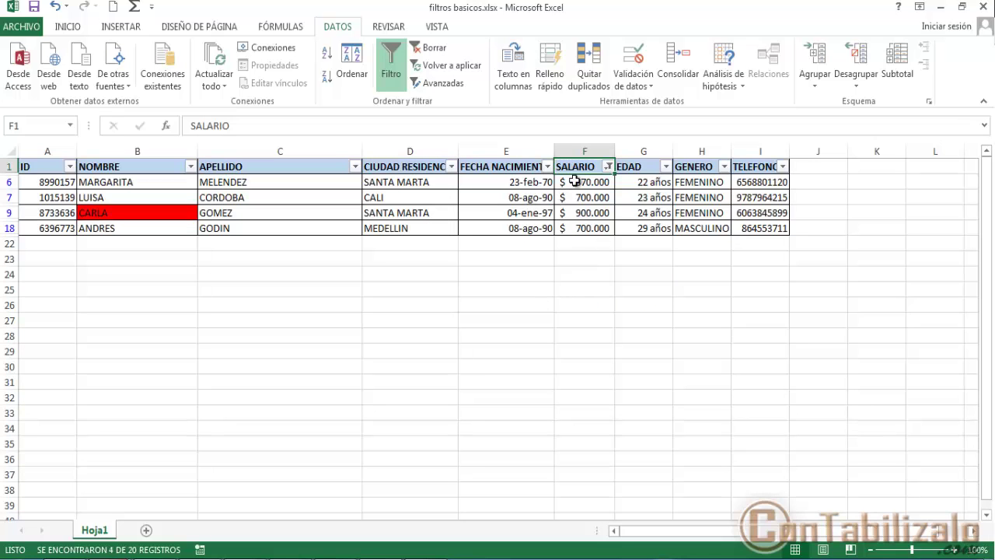
click(575, 181)
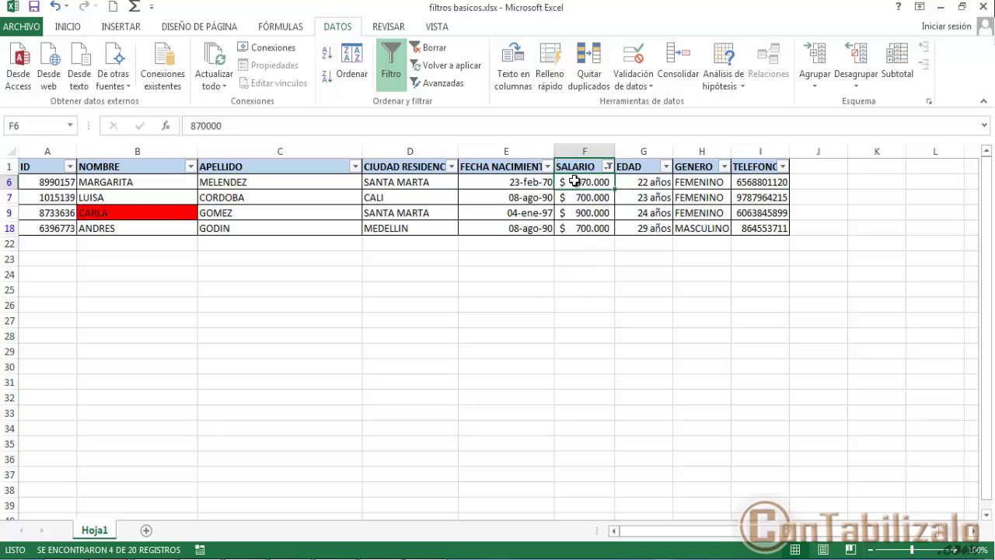
key(ctrl+z)
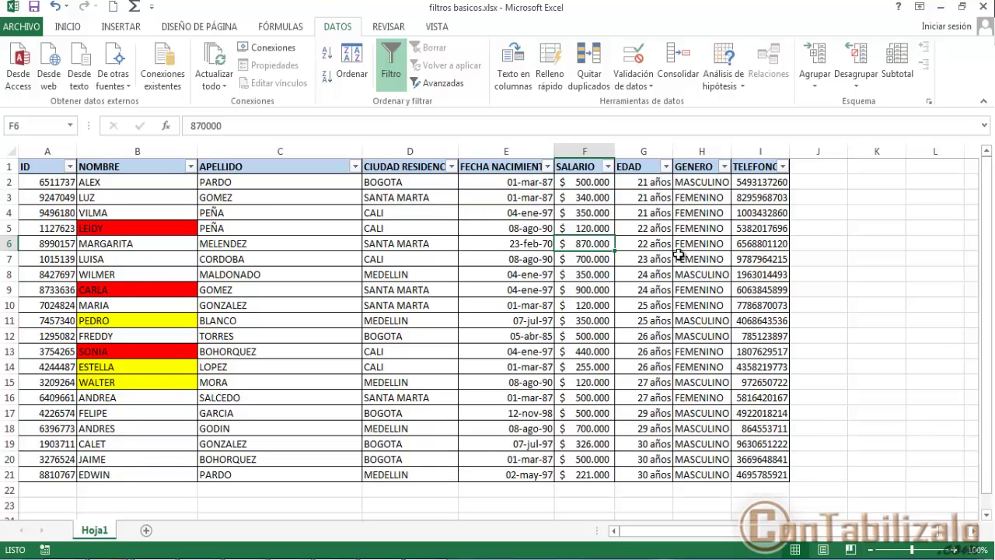
Step: Compare the date filter options of the FECHA NACIMIENTO column with the number filter options of the SALARIO column
click(527, 166)
click(547, 166)
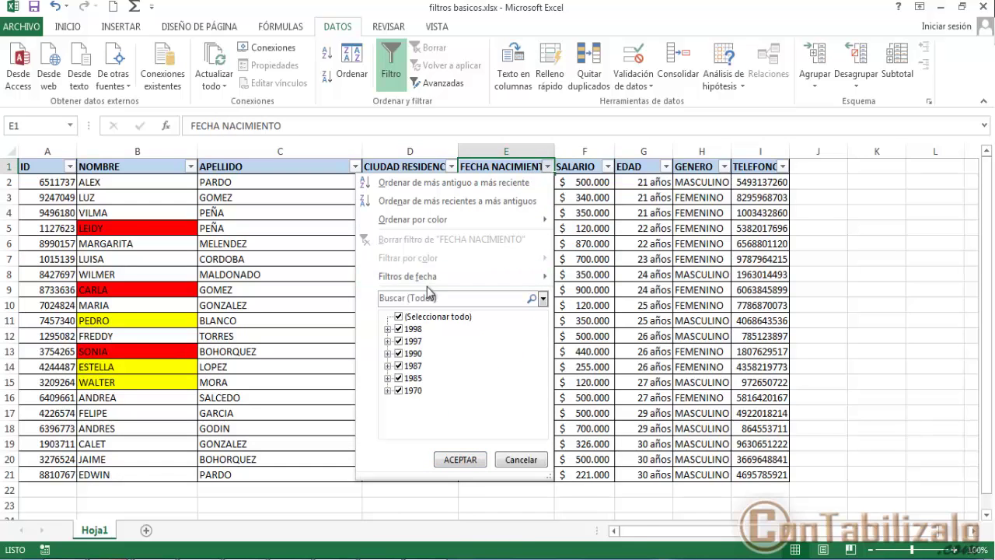
mouse_move(437, 279)
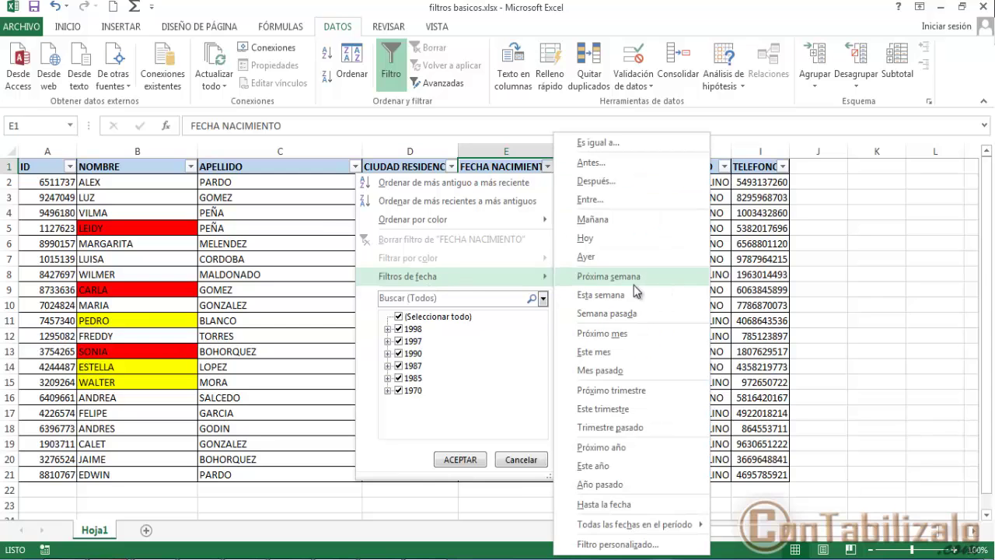
click(651, 10)
click(584, 168)
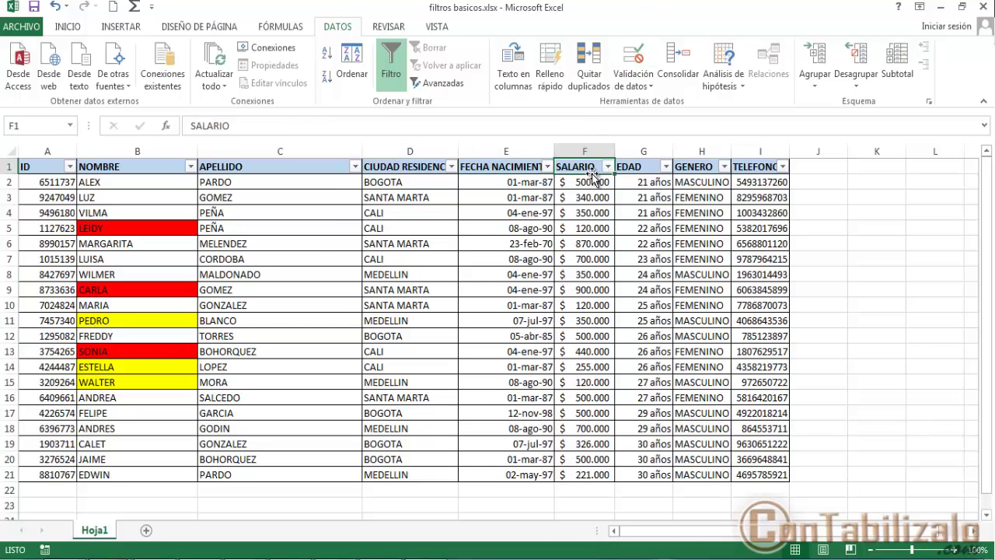
click(607, 167)
mouse_move(510, 282)
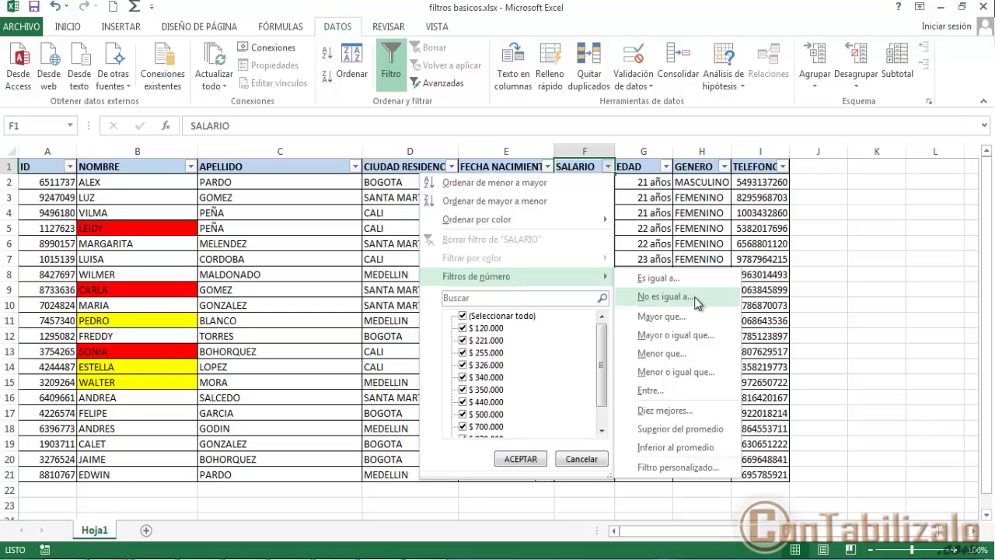
click(655, 24)
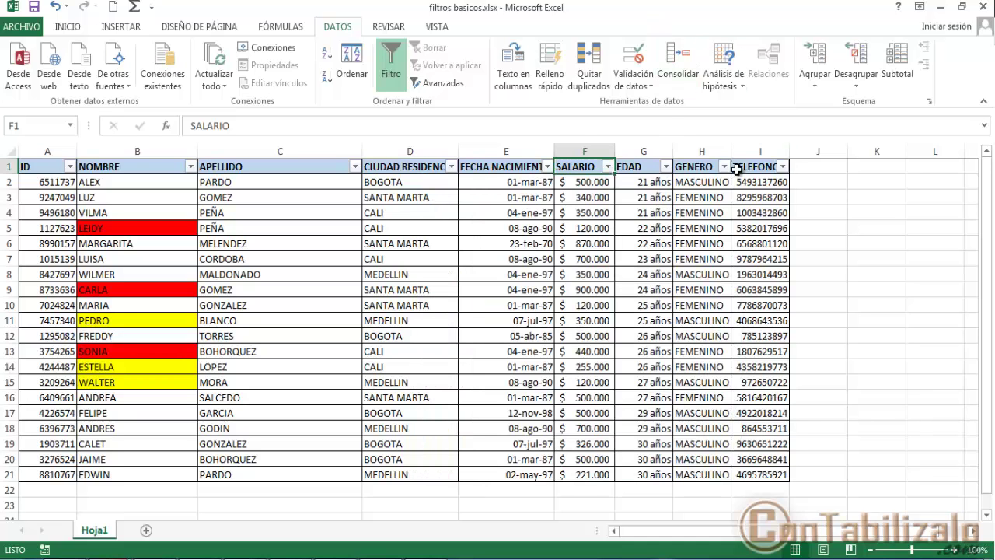
Step: Filter the GENERO column with a "comienza por" text filter to show only the FEMENINO records, and clear the filter
click(707, 167)
click(724, 168)
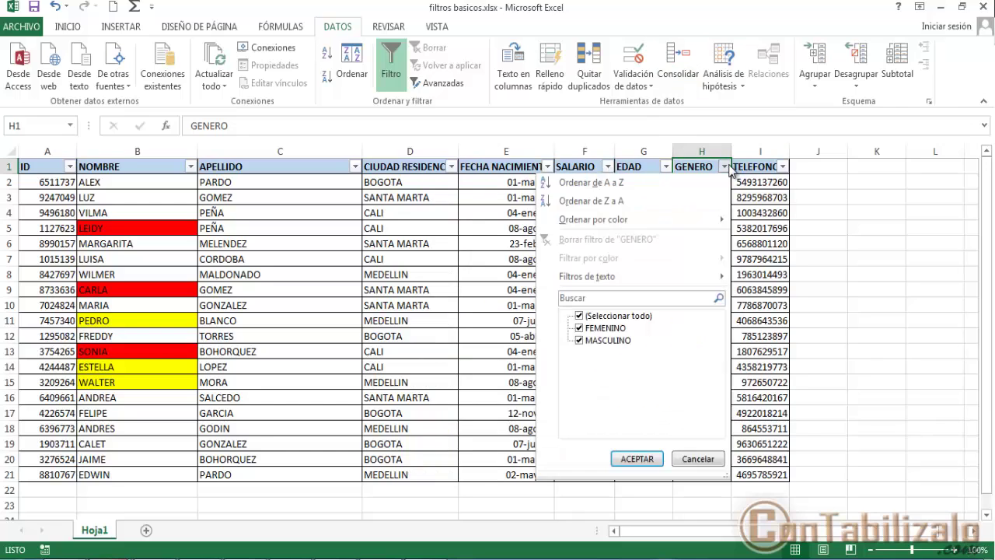
mouse_move(622, 276)
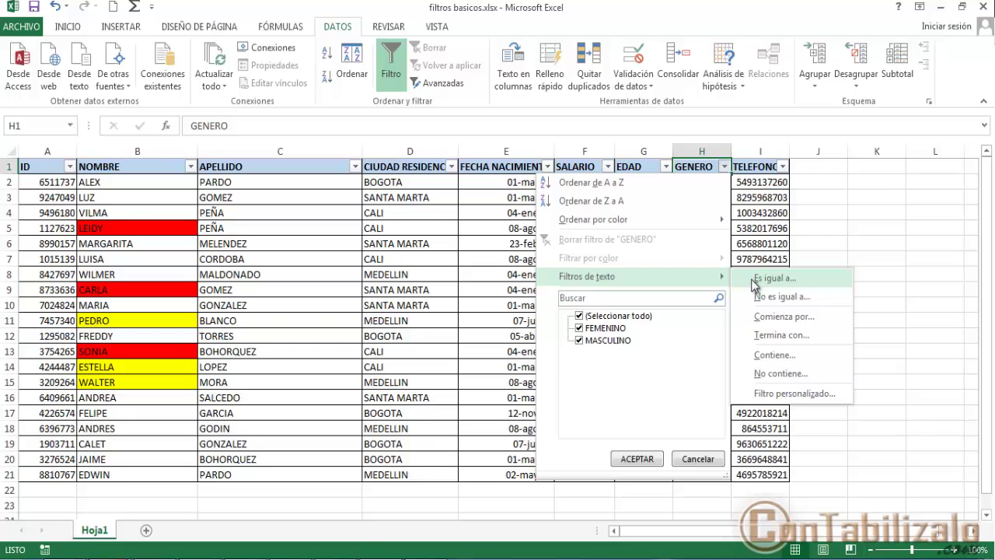
click(785, 317)
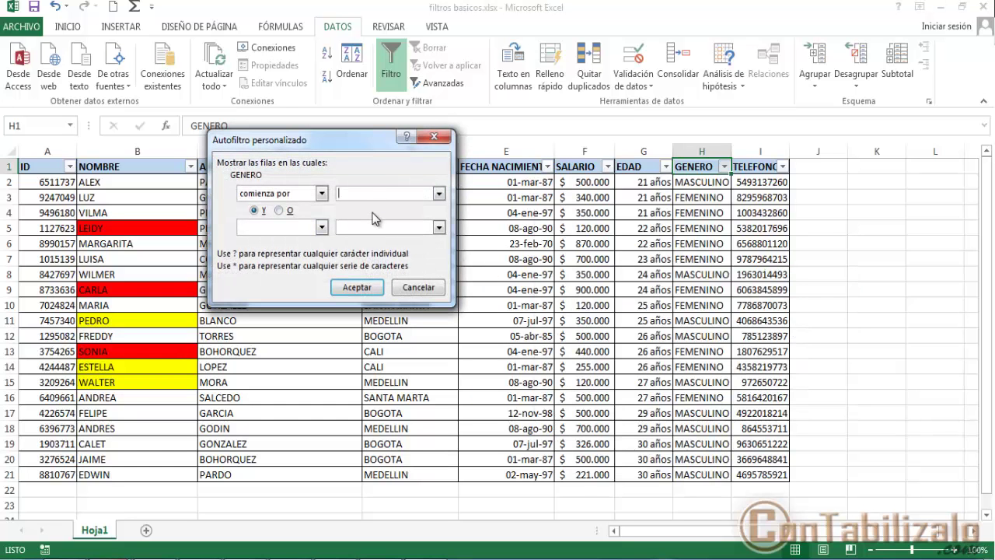
click(358, 292)
click(700, 194)
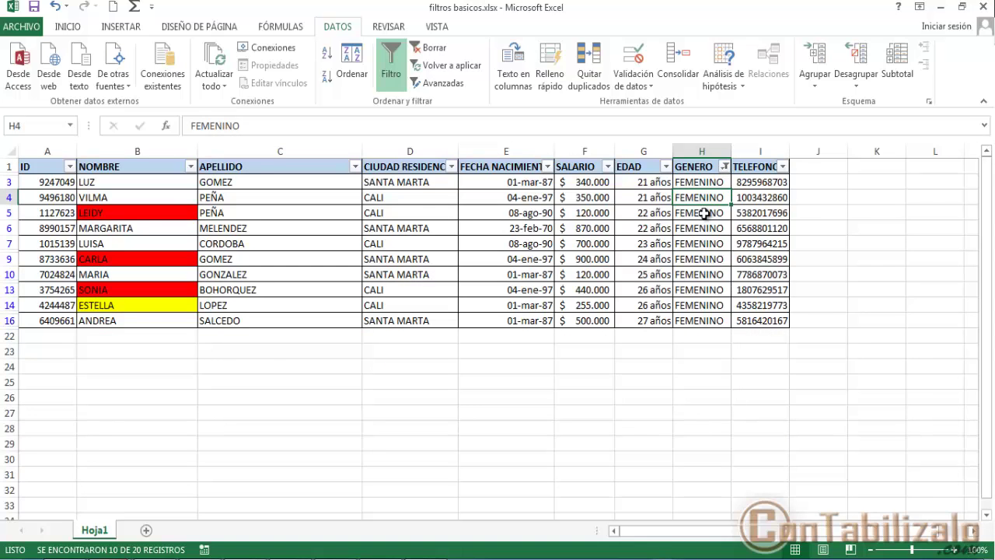
click(428, 47)
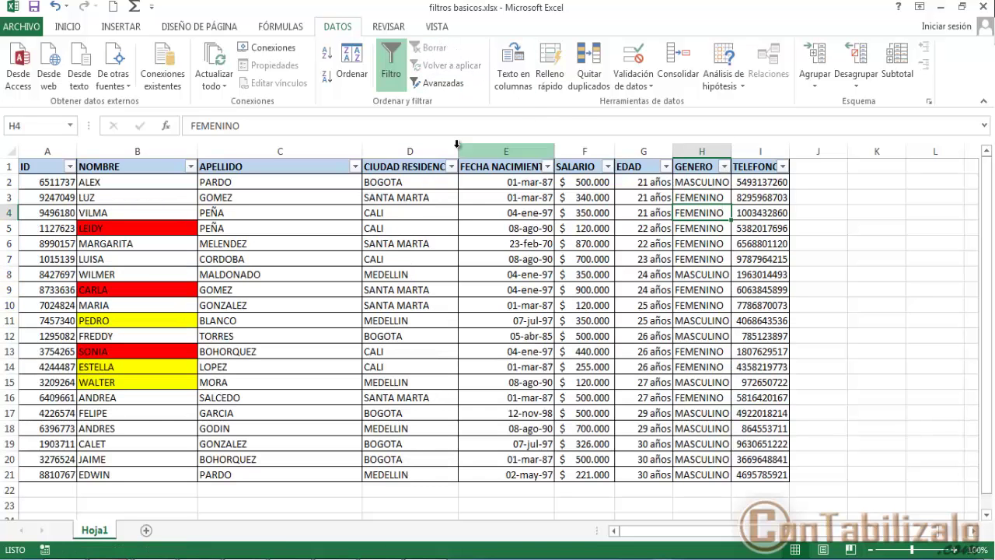
Step: Remove the fill color from the NOMBRE cells B3:B20
drag(131, 460, 131, 195)
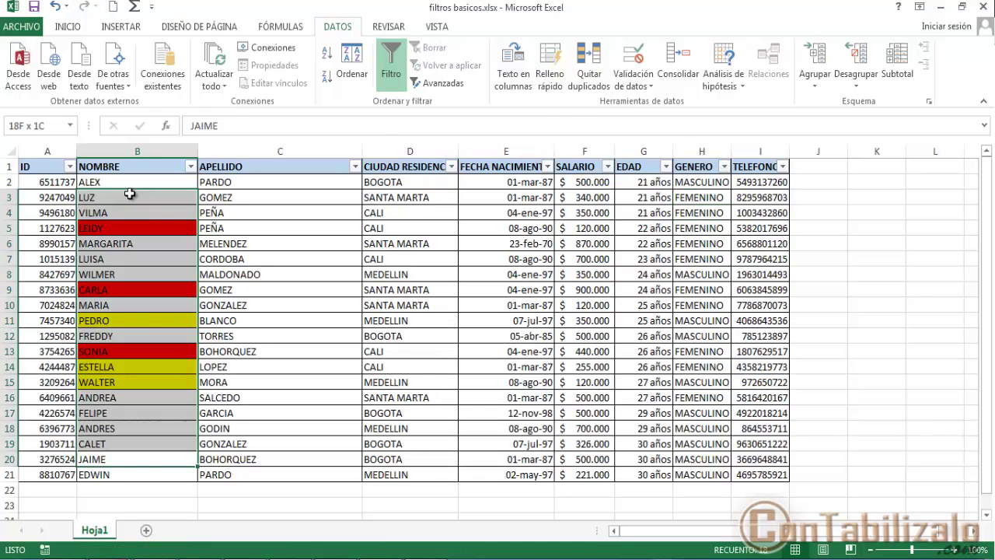
click(68, 26)
click(182, 77)
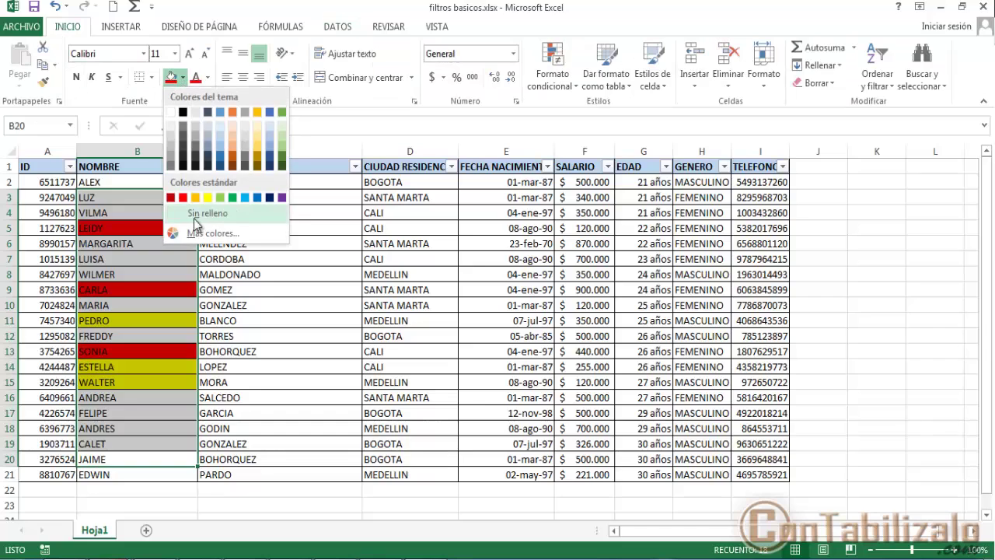
click(194, 216)
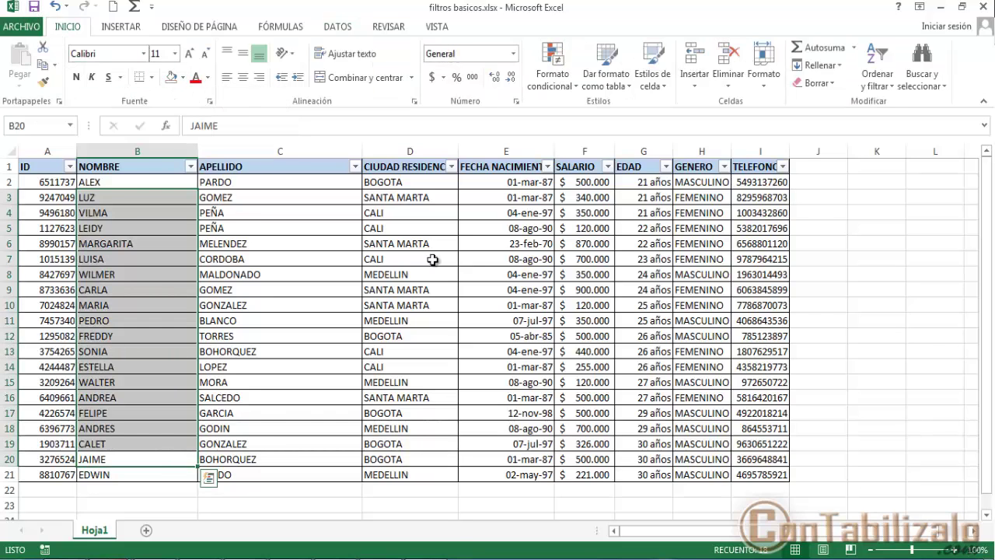